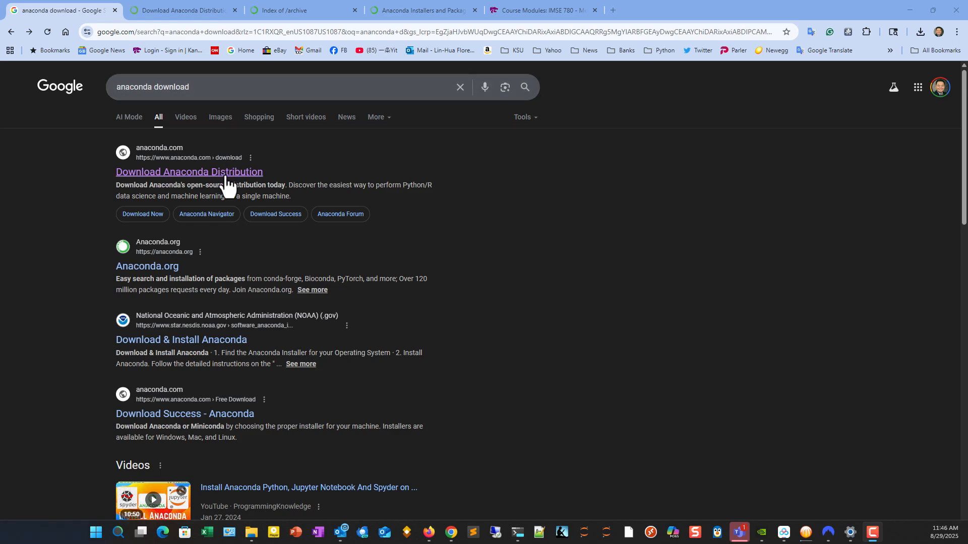
- Open the Download Anaconda Distribution page from the search results and skip registration to reach the installer downloads
left_click(243, 180)
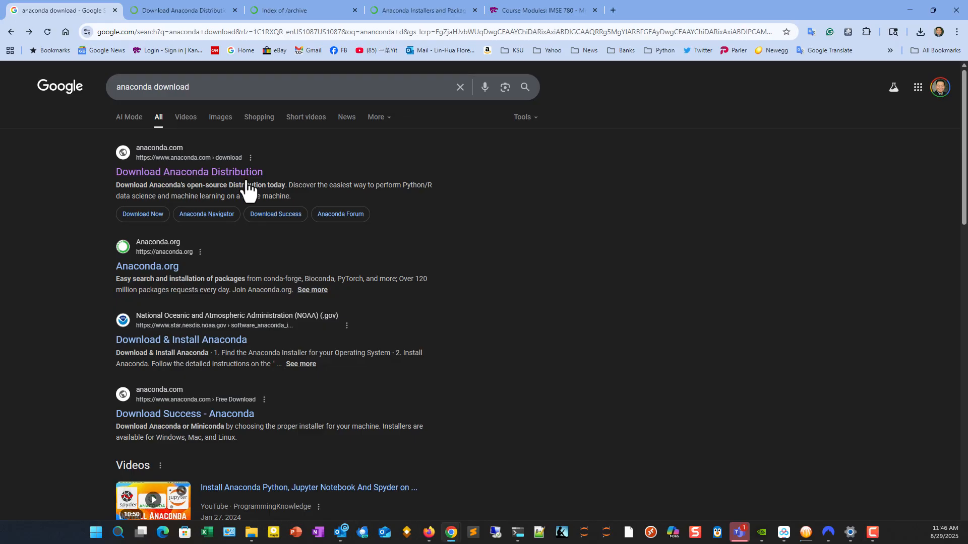
left_click(221, 177)
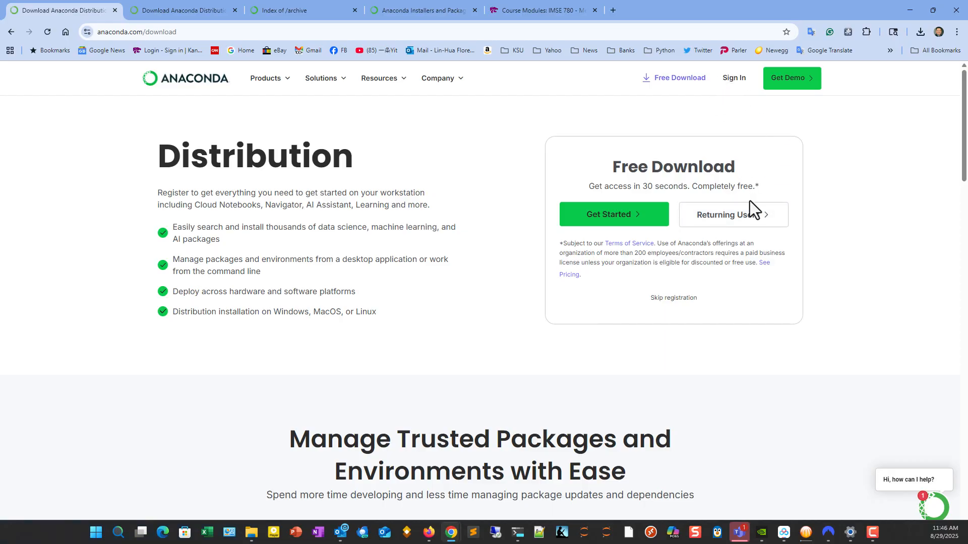
left_click(674, 300)
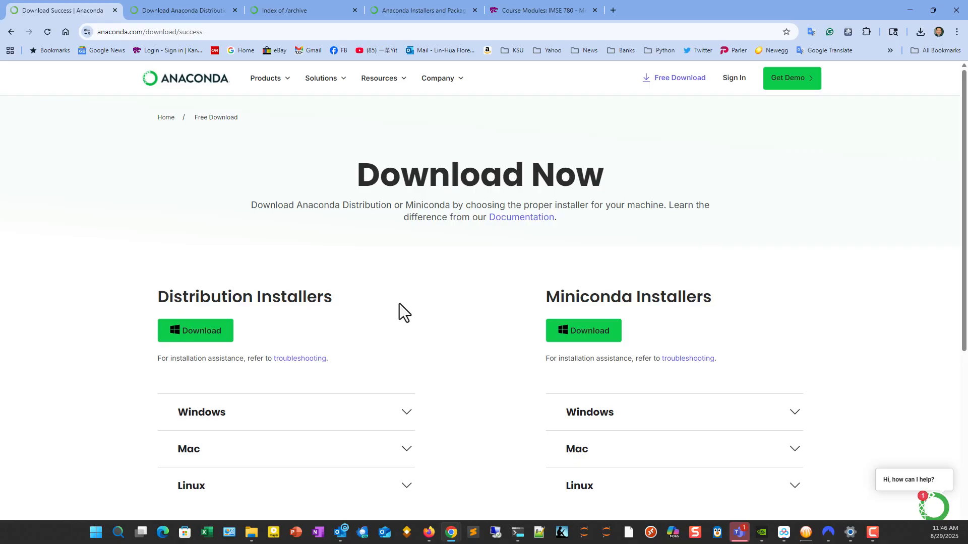
- Examine the Windows and Mac options offered under Distribution Installers
scroll(399, 304, "down", 2)
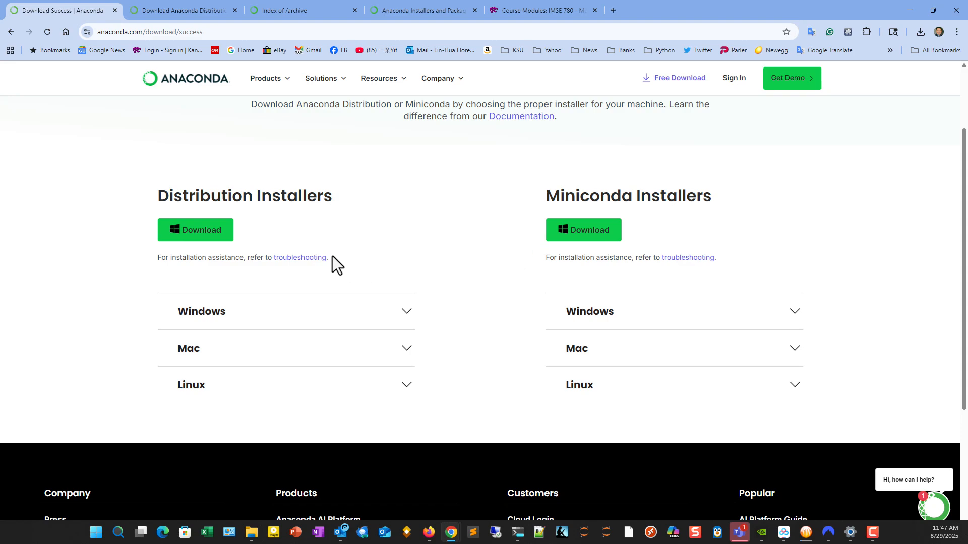
scroll(325, 252, "down", 1)
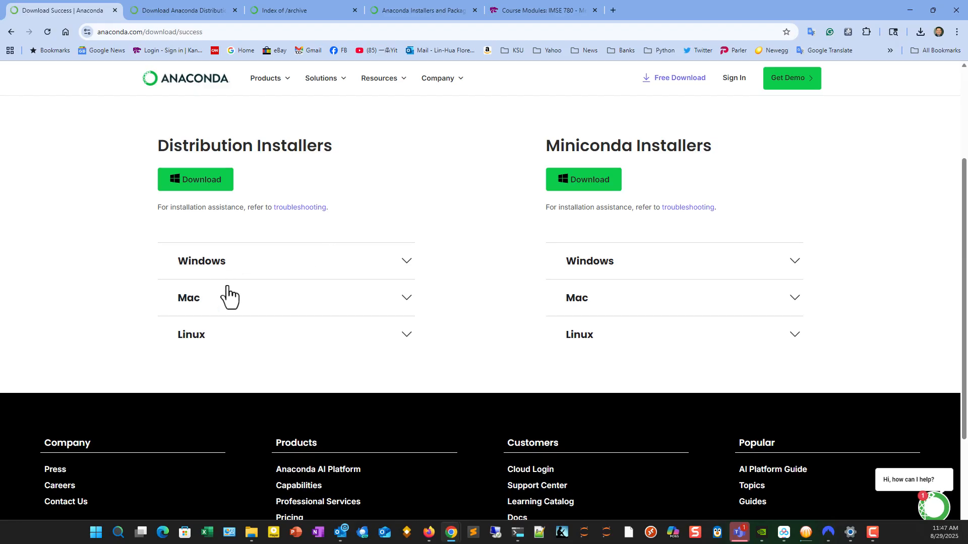
left_click(403, 275)
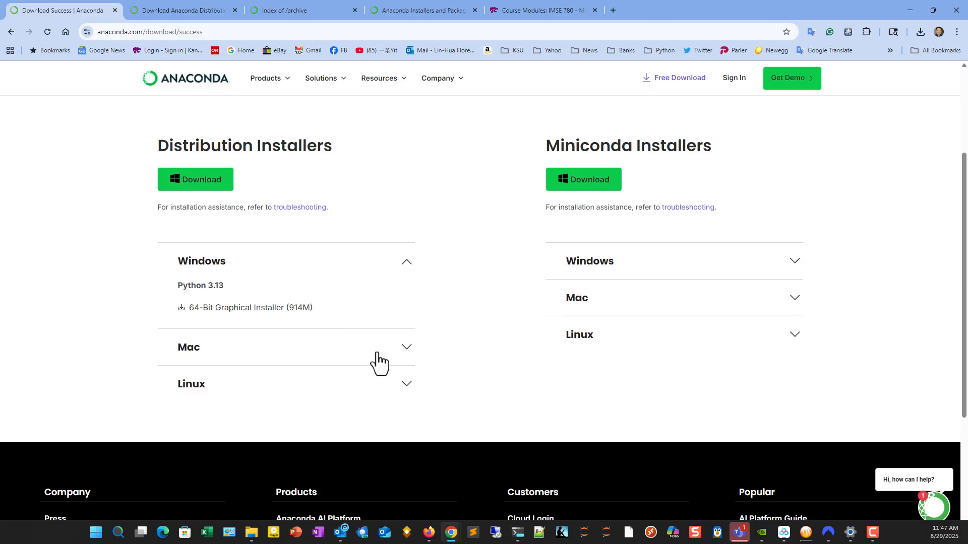
left_click(403, 351)
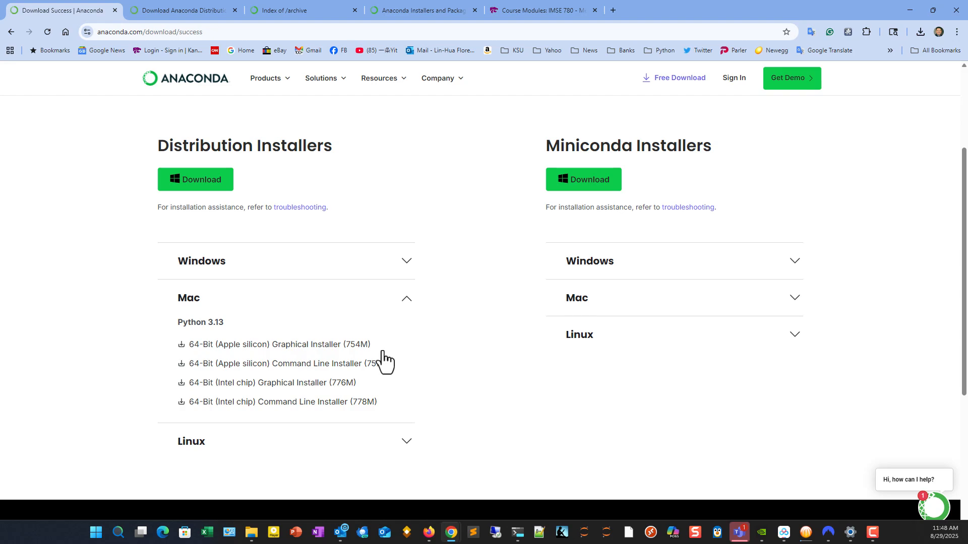
left_click(406, 263)
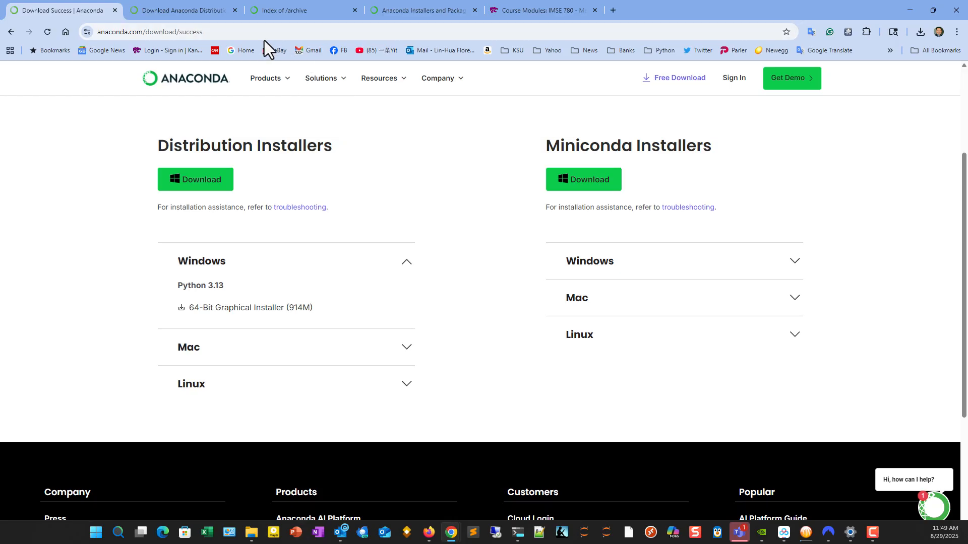
- Look over the Anaconda archive index of installers, and close the Anaconda Installers and Packages page
left_click(286, 14)
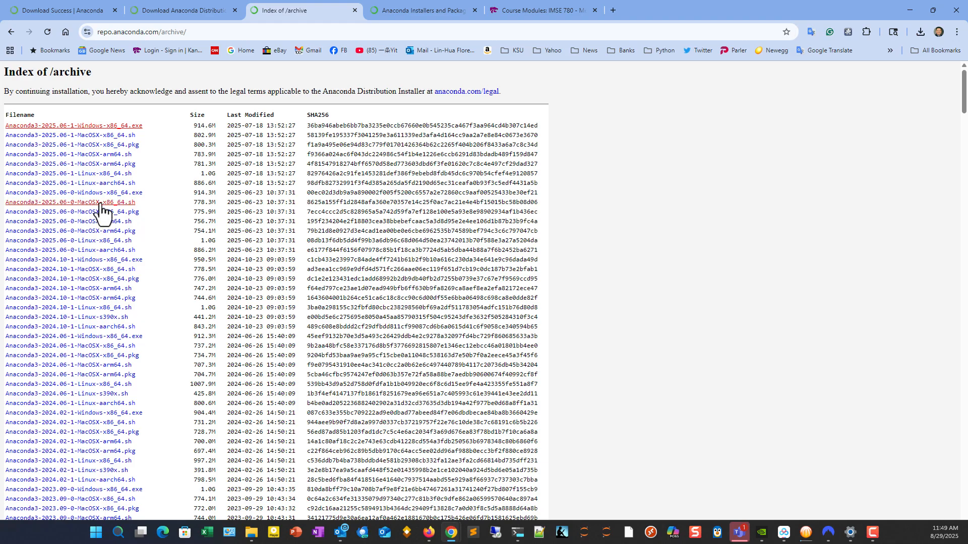
left_click(104, 139)
left_click(373, 10)
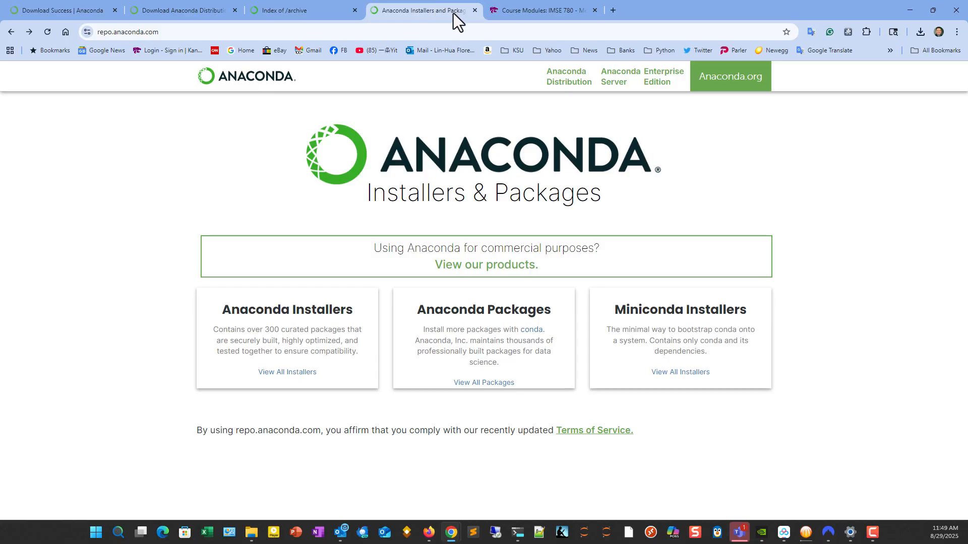
left_click(475, 10)
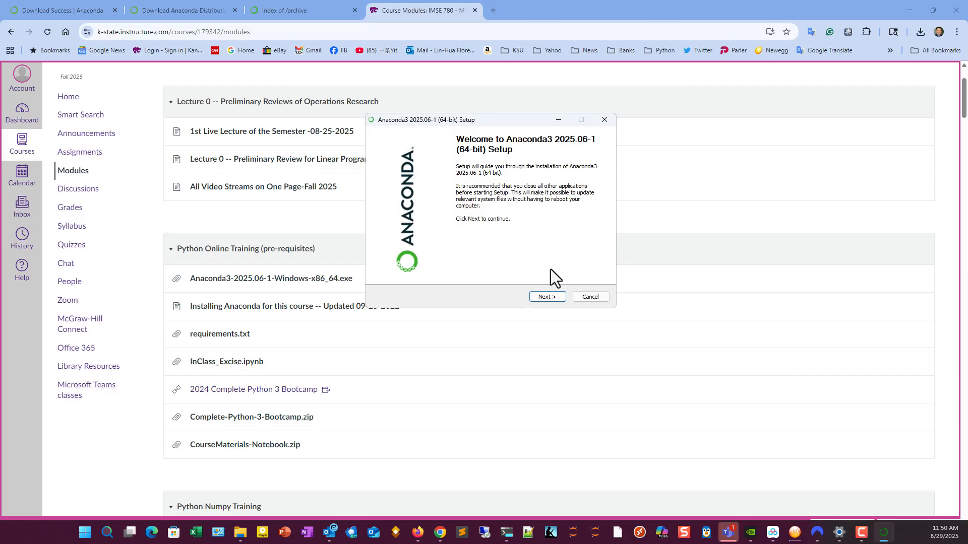
- Install Anaconda3 2025.06-1 for Just Me in the default anaconda3 folder, agreeing to the license and keeping only Create shortcuts enabled
left_click(561, 295)
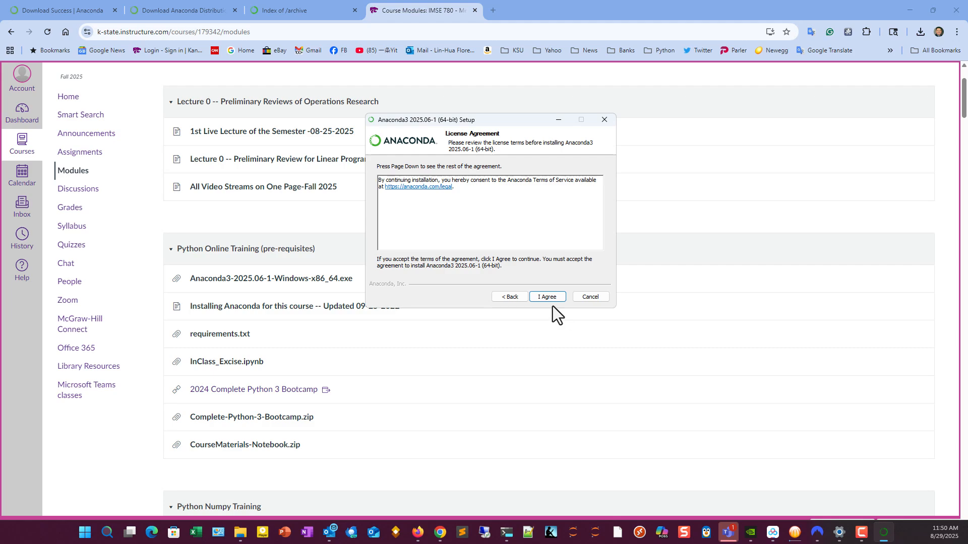
left_click(549, 297)
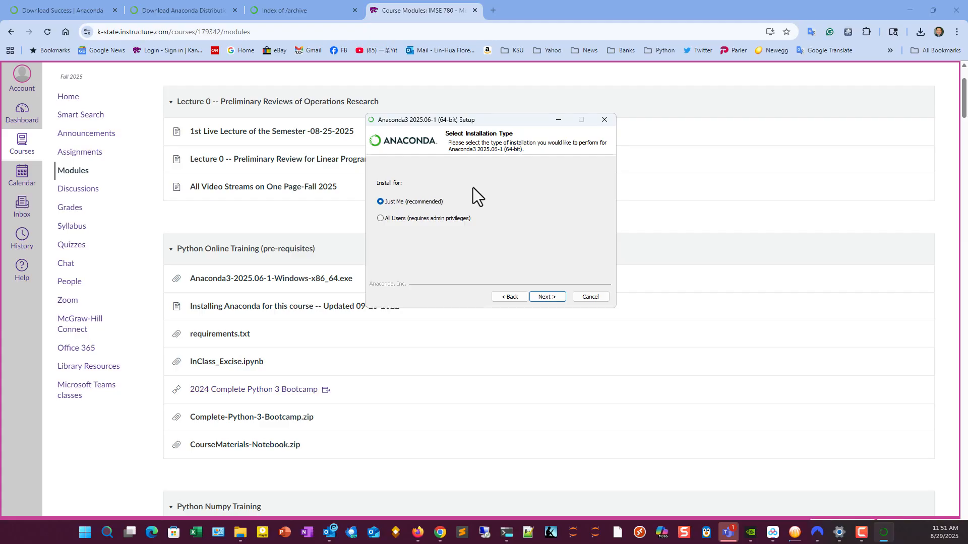
left_click(546, 297)
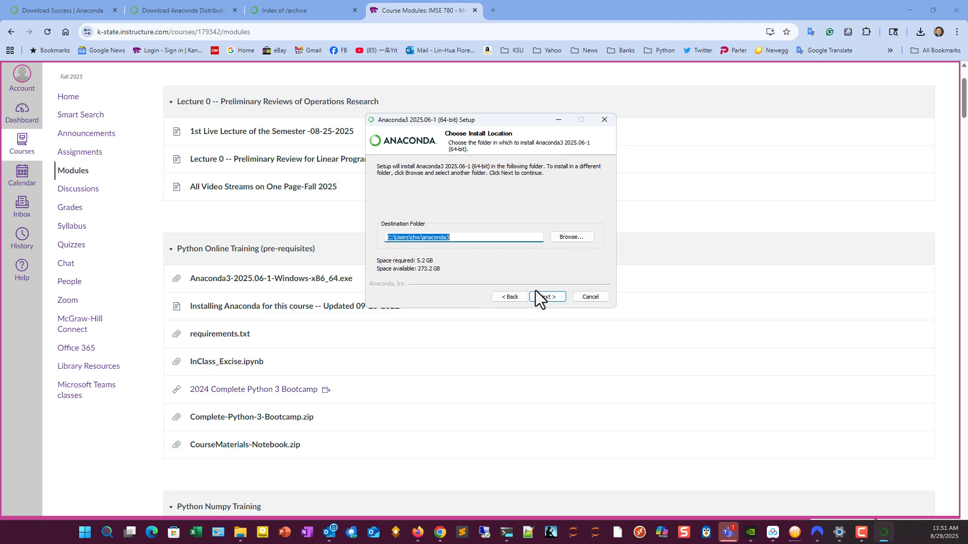
left_click(459, 238)
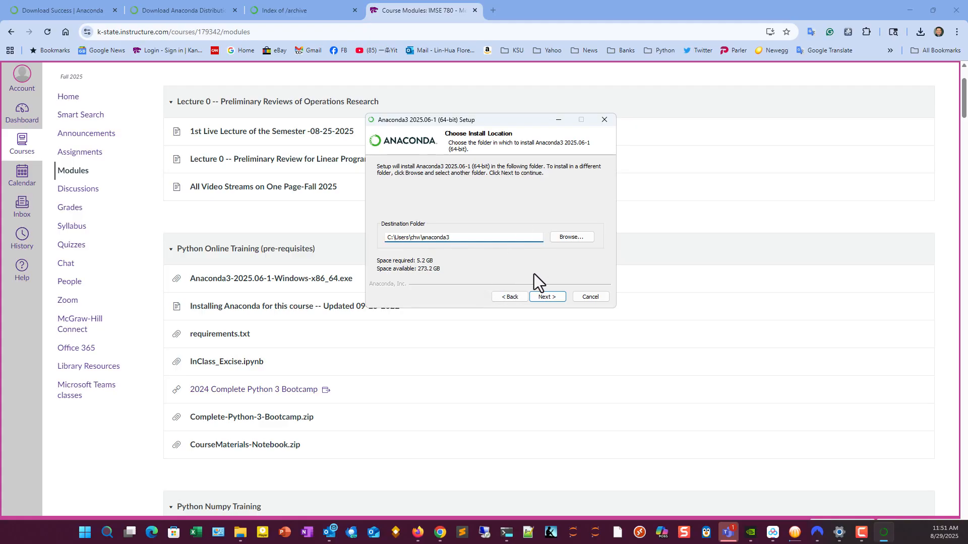
left_click(540, 298)
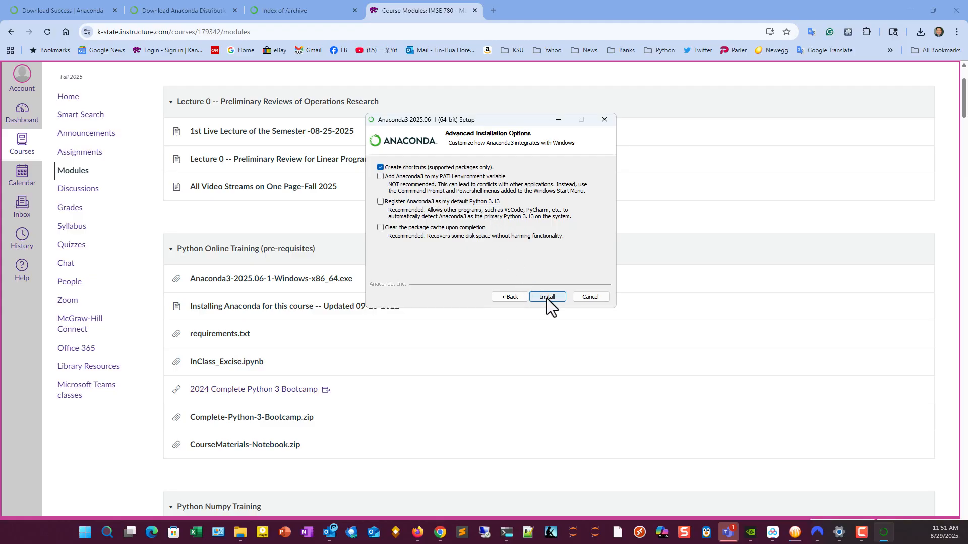
left_click(546, 297)
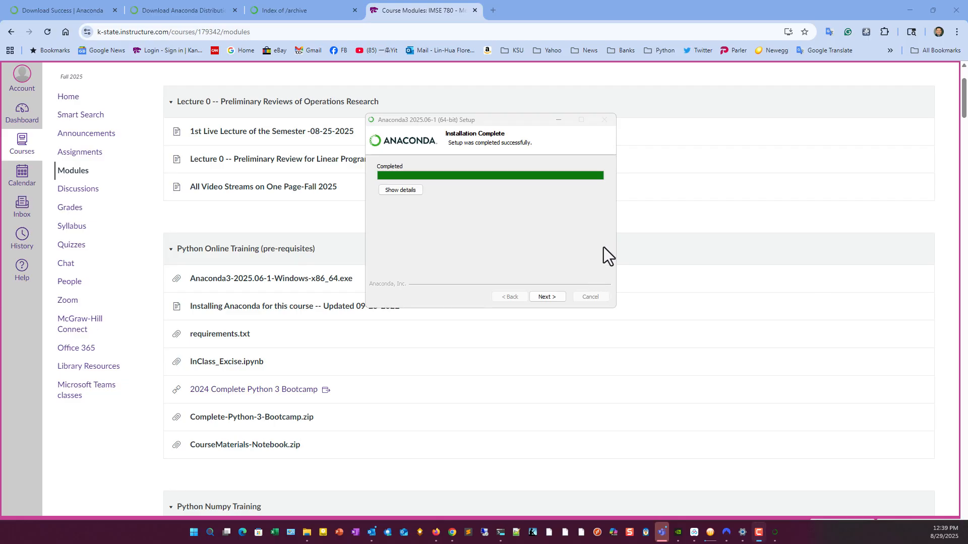
- Finish the Anaconda3 setup with Launch Anaconda Navigator and Welcome to Anaconda both enabled
left_click(552, 297)
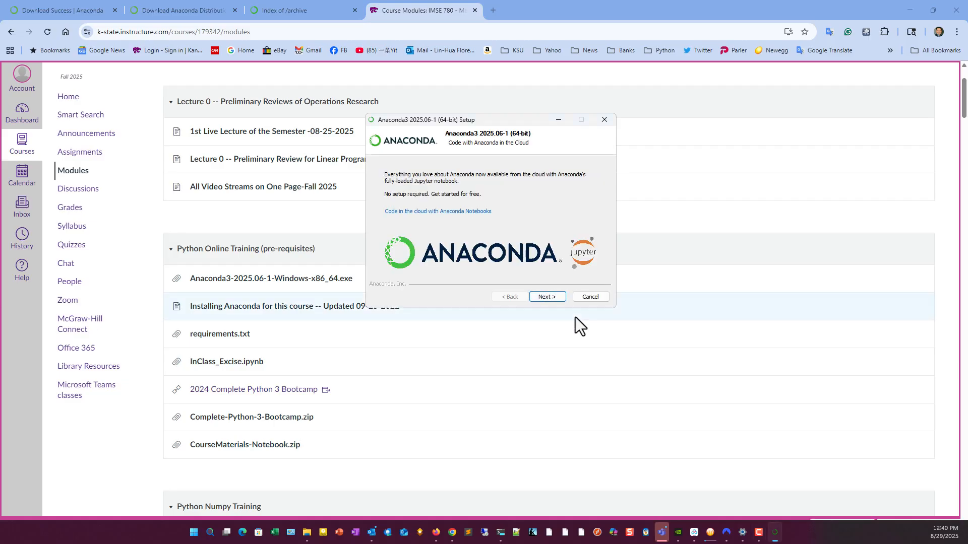
left_click(549, 296)
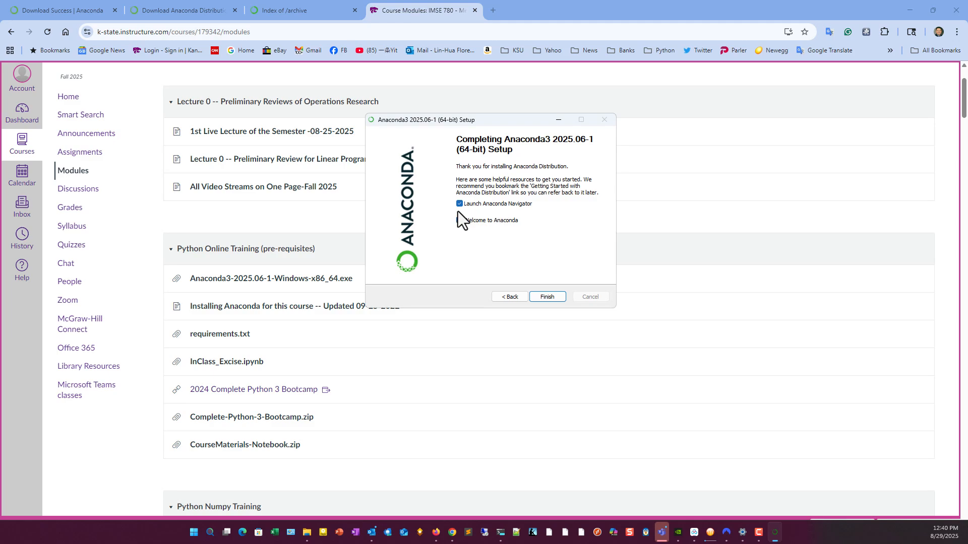
left_click(519, 202)
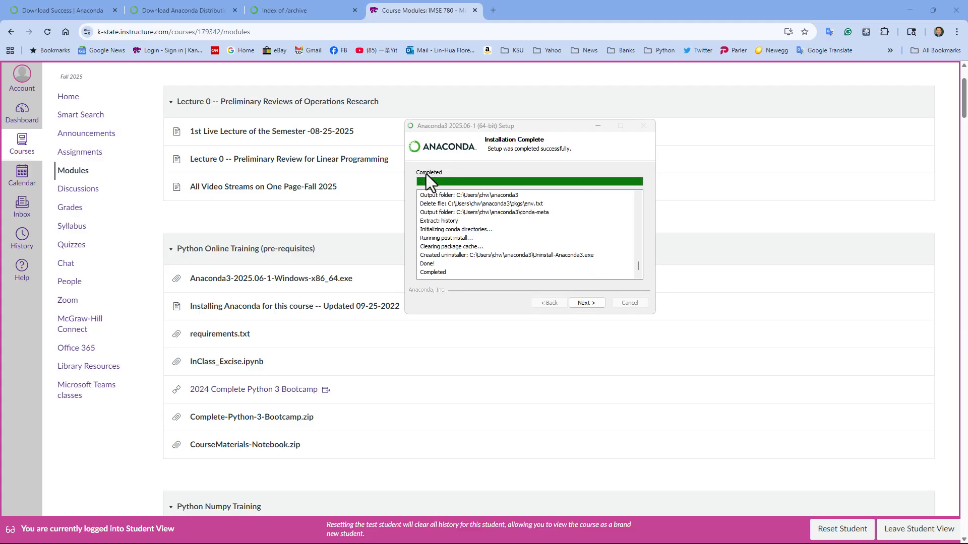
left_click(593, 301)
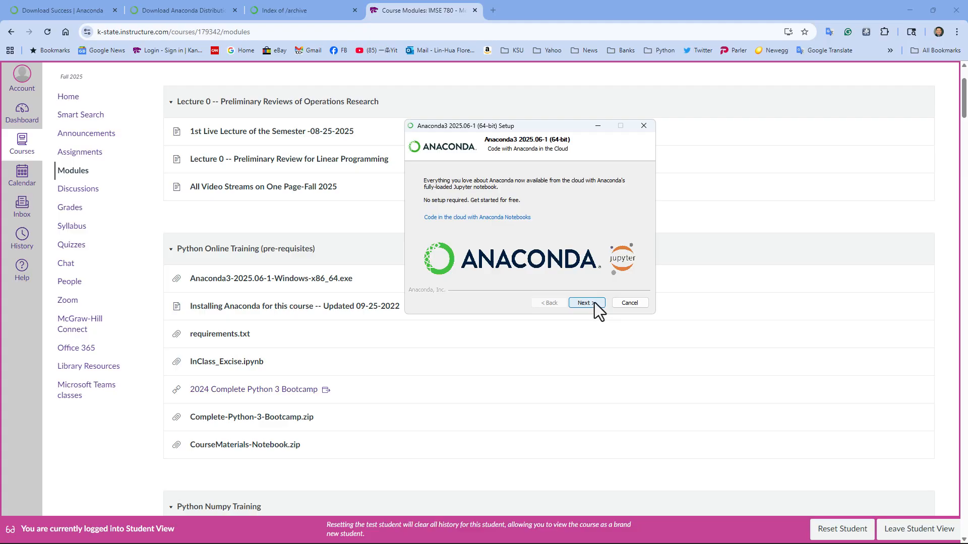
left_click(596, 300)
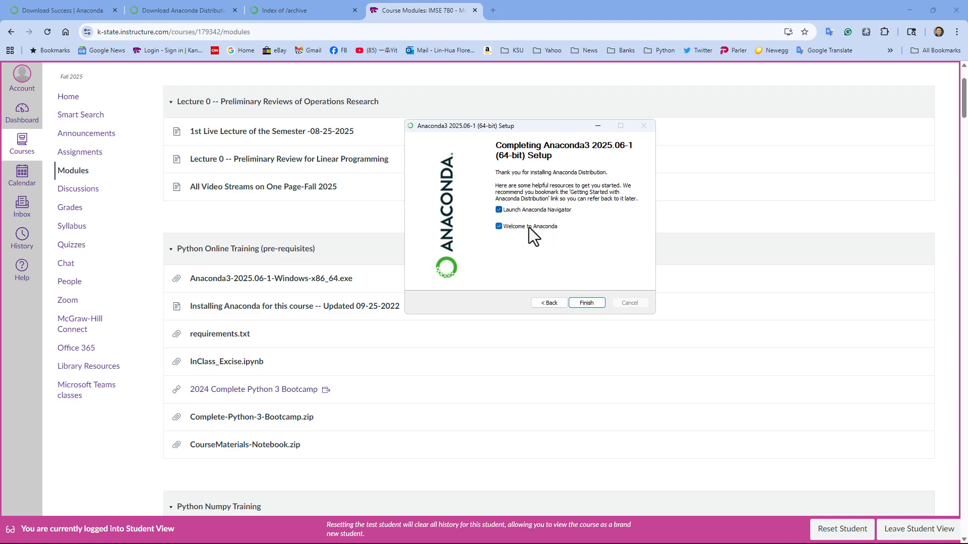
left_click(586, 302)
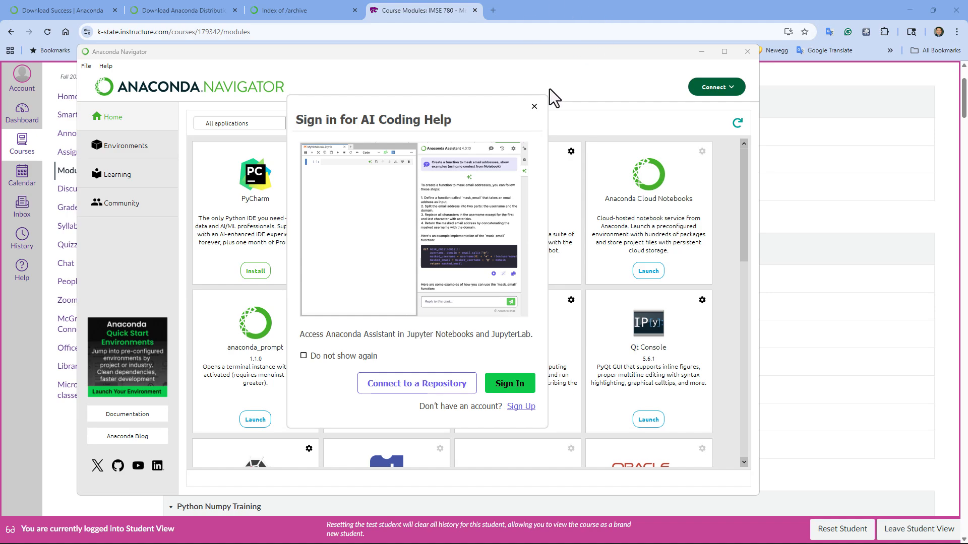
- Install the CMD.exe Prompt and Powershell Prompt applications in the base (root) environment, without signing in
left_click(534, 106)
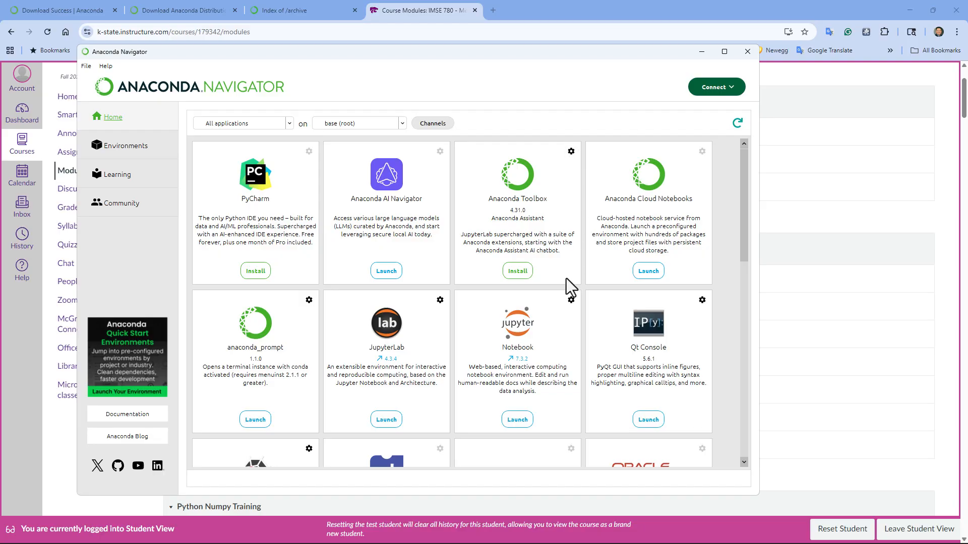
scroll(566, 279, "down", 5)
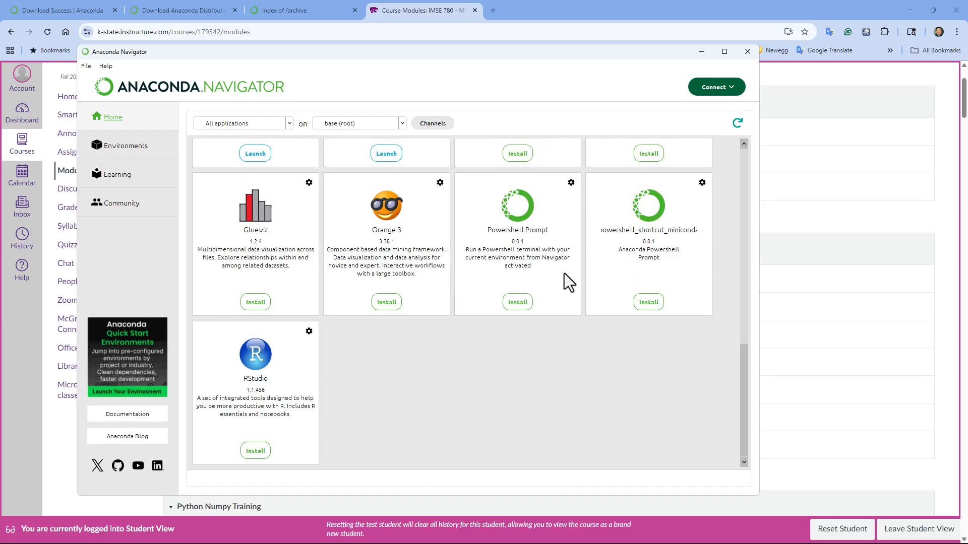
scroll(564, 274, "up", 3)
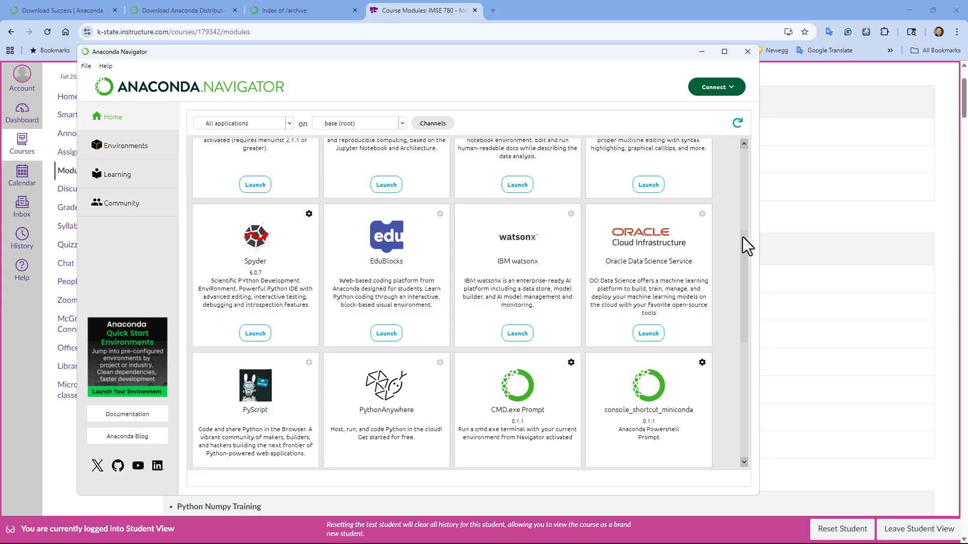
scroll(742, 236, "down", 2)
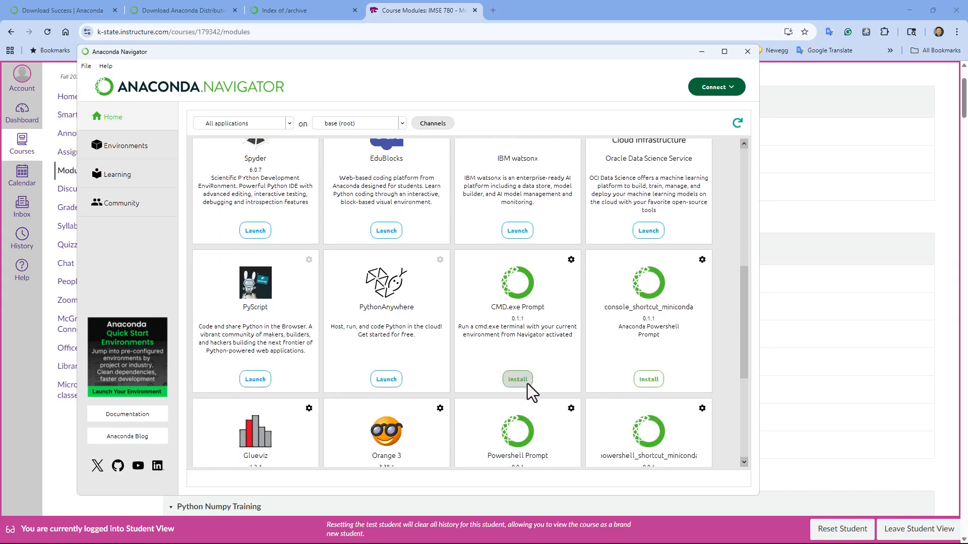
left_click(527, 382)
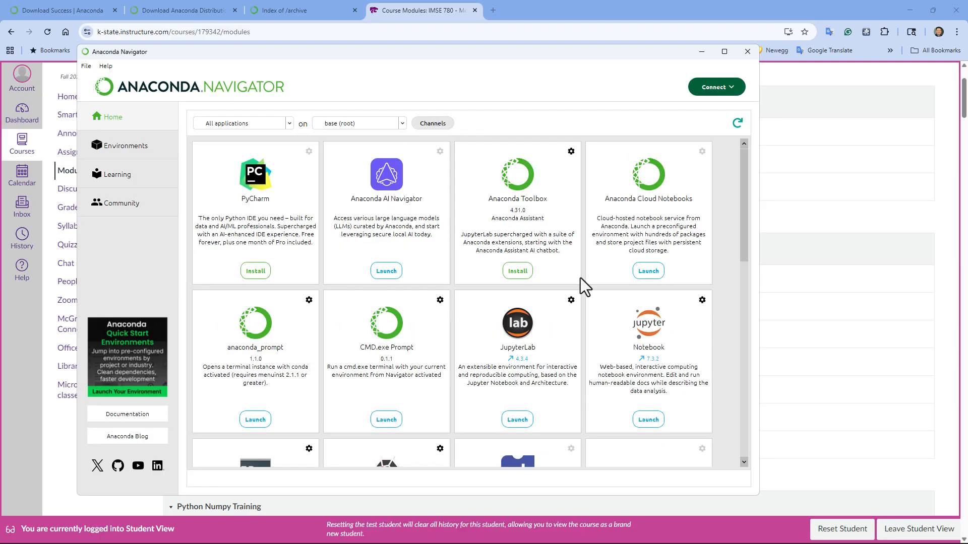
scroll(579, 276, "down", 5)
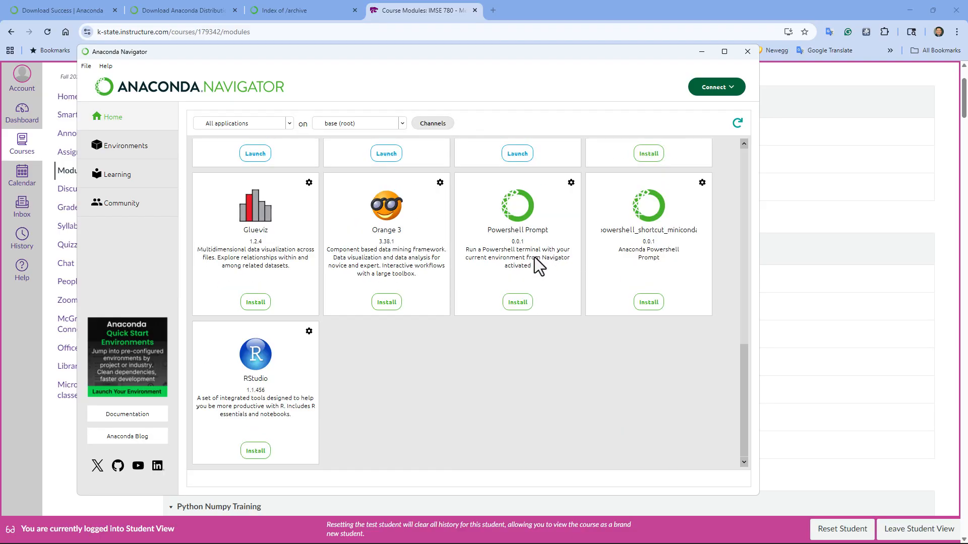
left_click(520, 302)
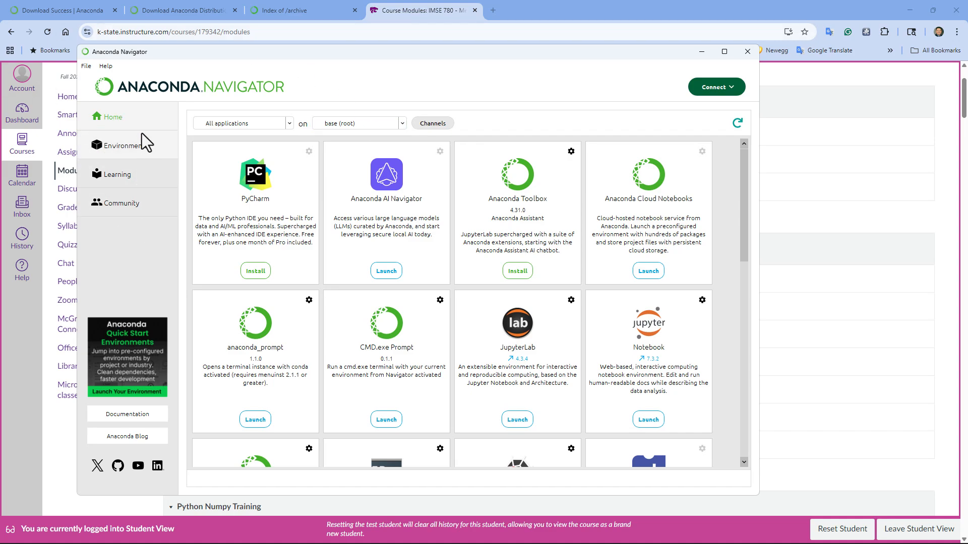
- Create an environment named IMSE780 with Python 3.12.11 and look through its installed packages
left_click(118, 147)
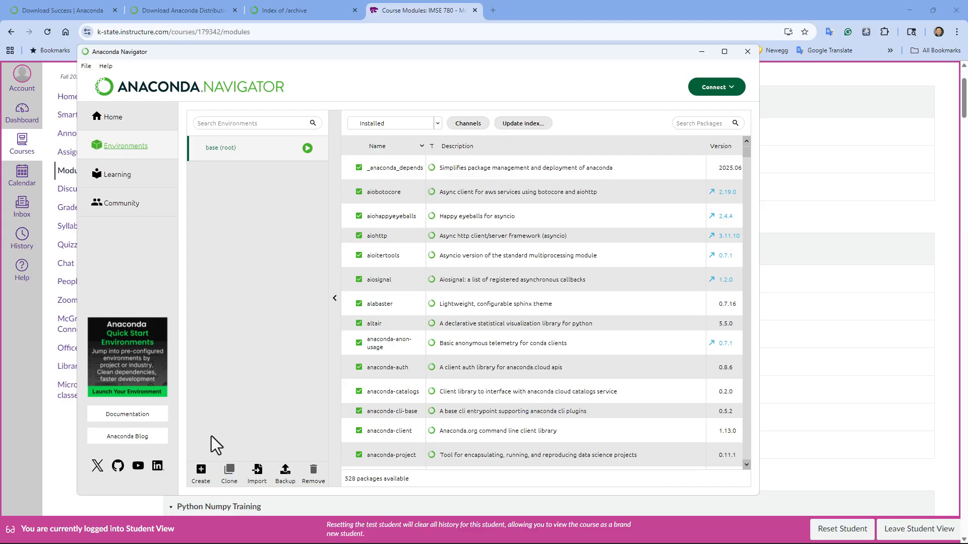
left_click(201, 471)
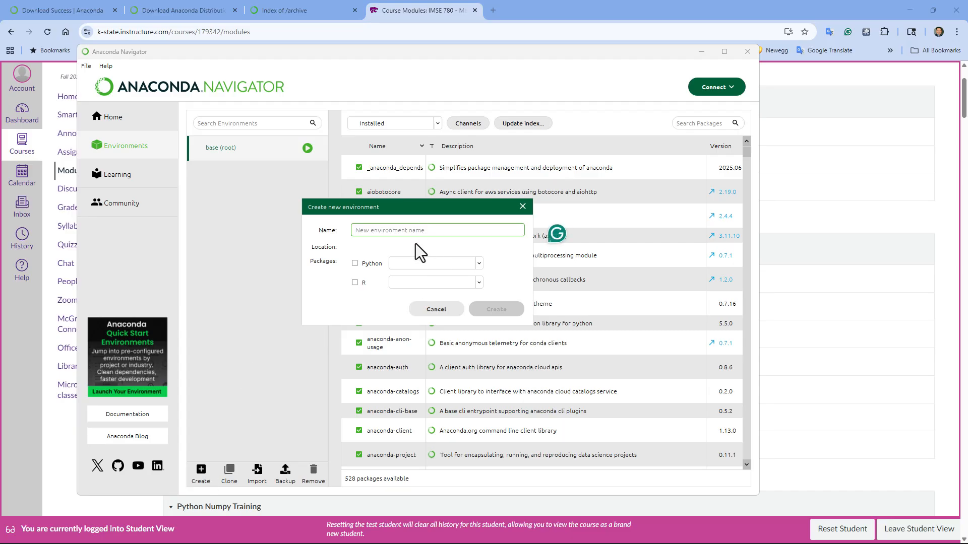
type("IMSE780")
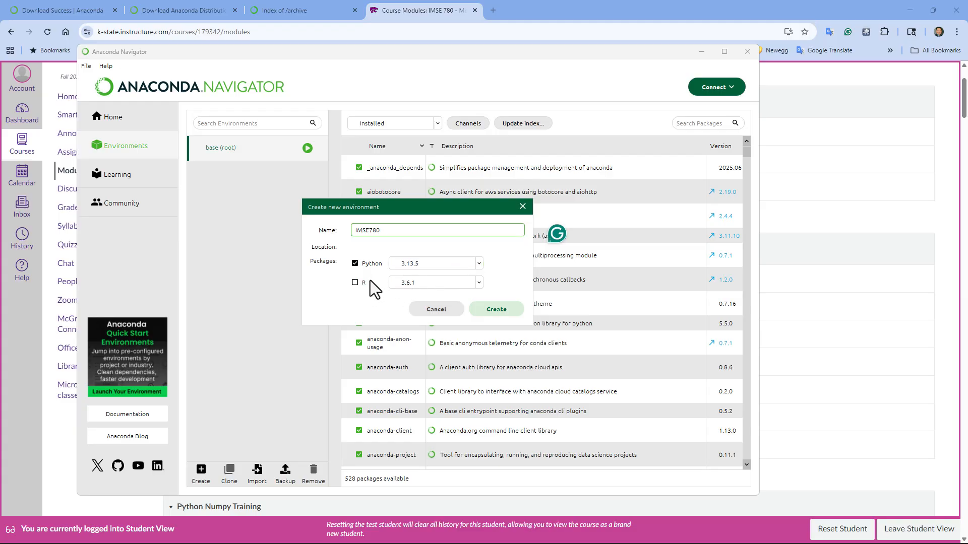
left_click(477, 263)
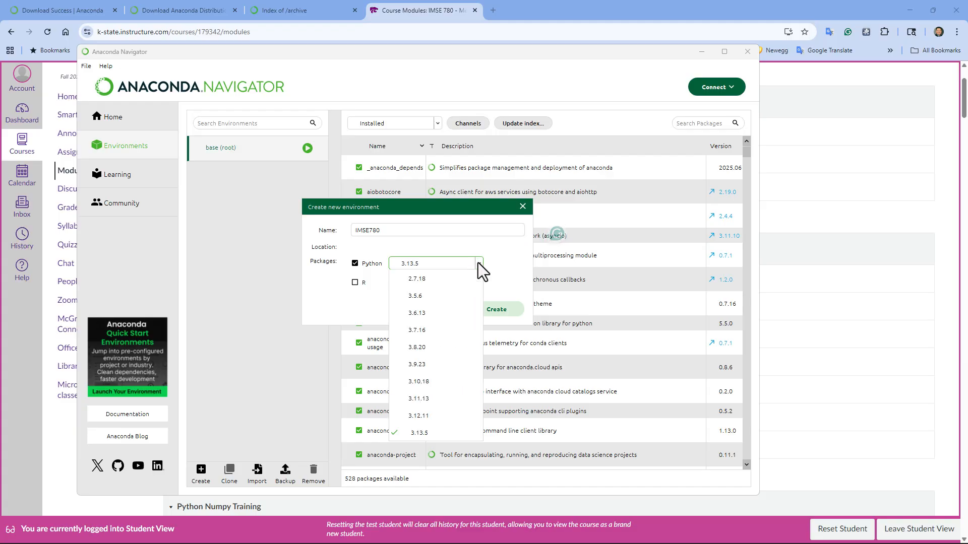
left_click(438, 413)
left_click(425, 230)
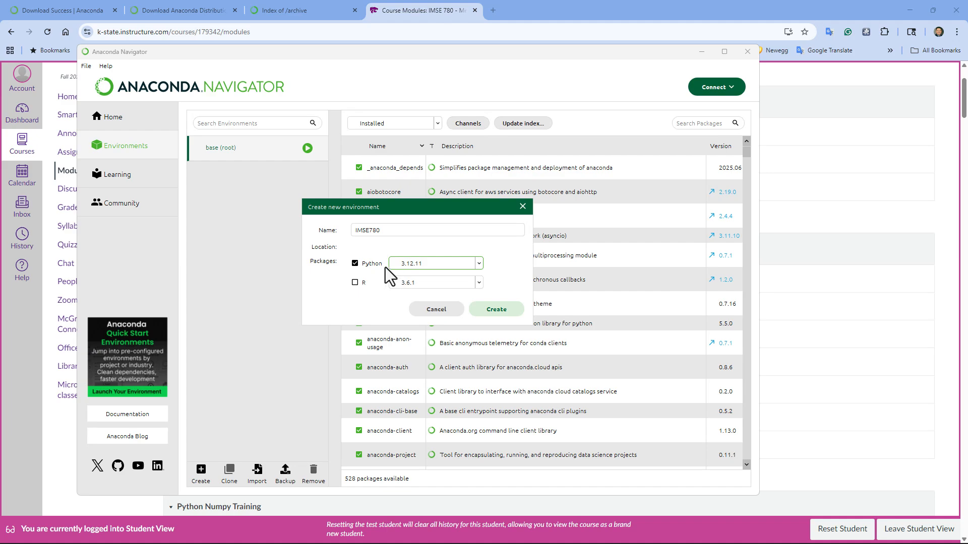
left_click(489, 311)
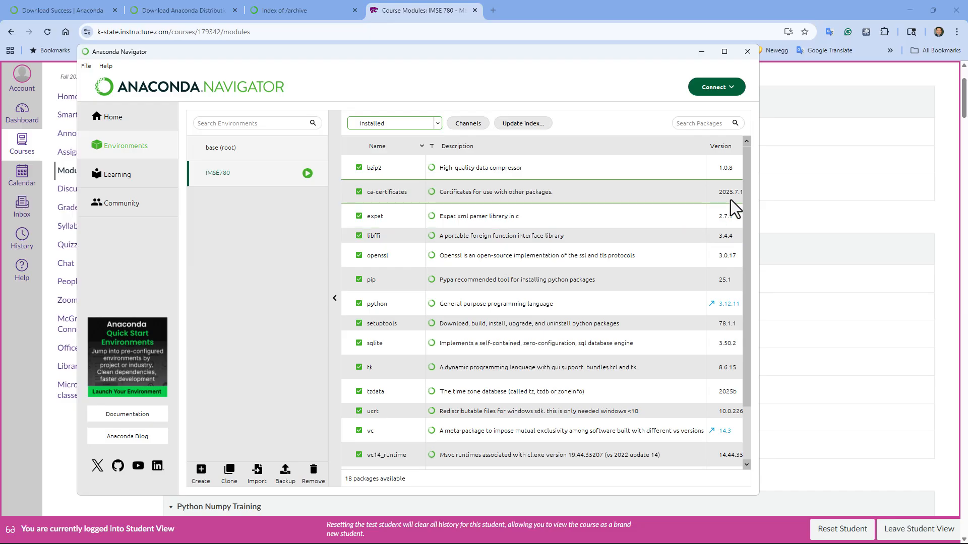
left_click_drag(746, 185, 745, 313)
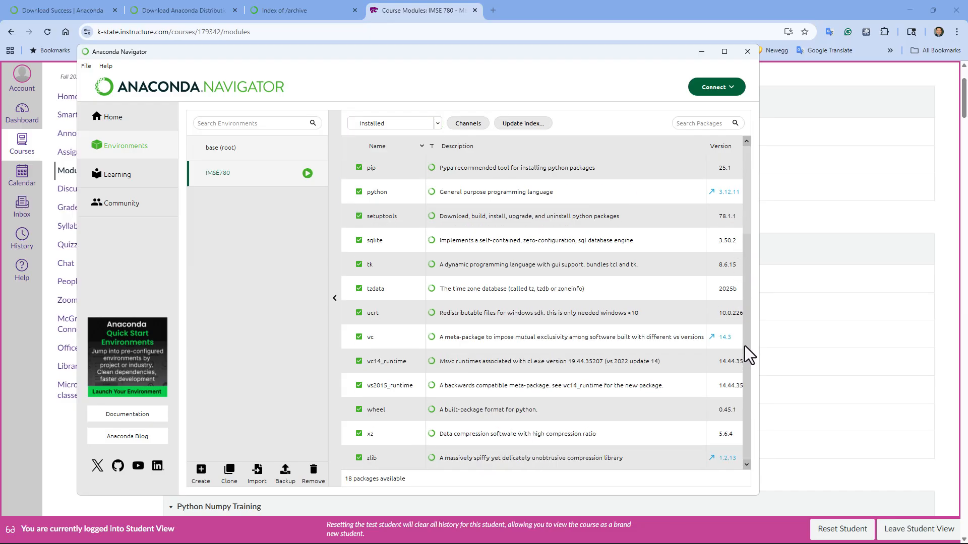
scroll(653, 315, "up", 3)
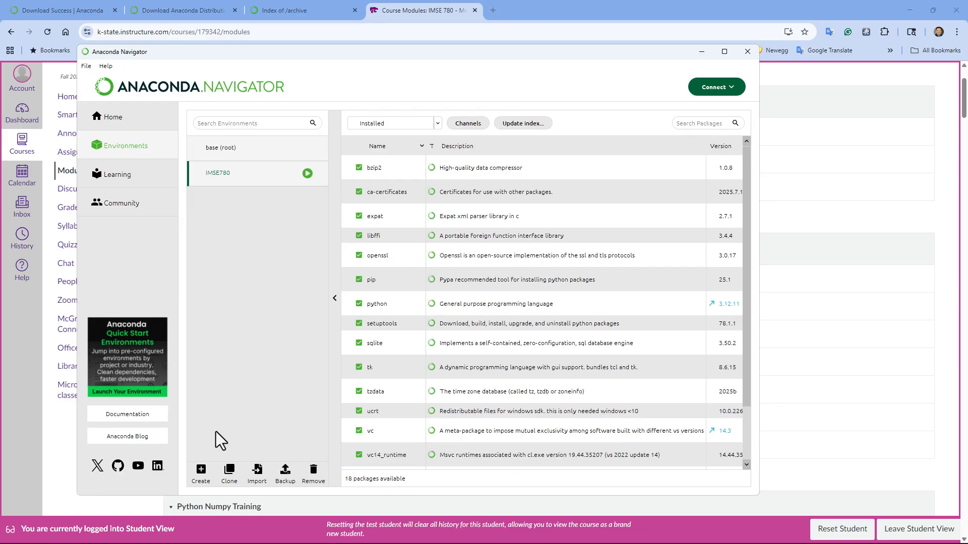
- Create a second environment named IMSE730 with Python 3.12.11
left_click(201, 472)
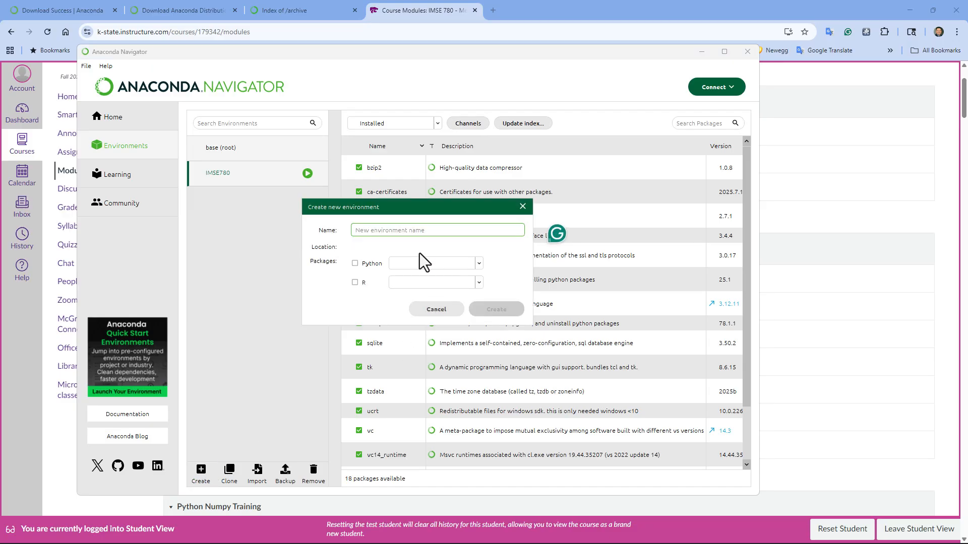
type("IMSE730")
left_click(355, 263)
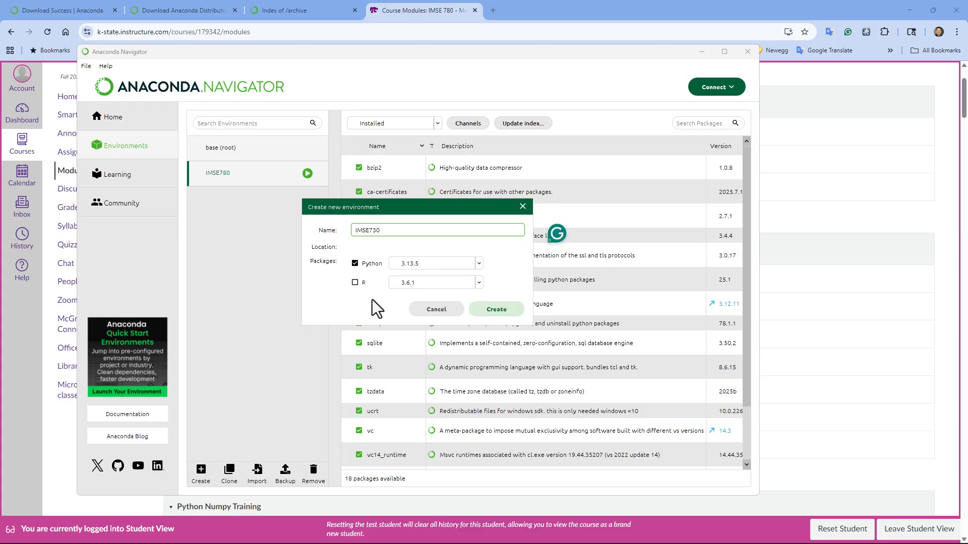
left_click(479, 263)
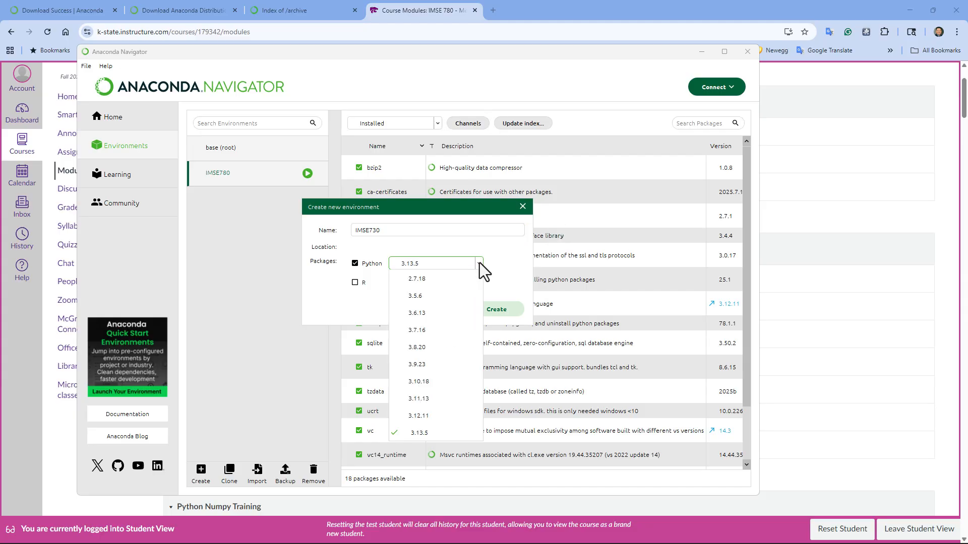
left_click(424, 419)
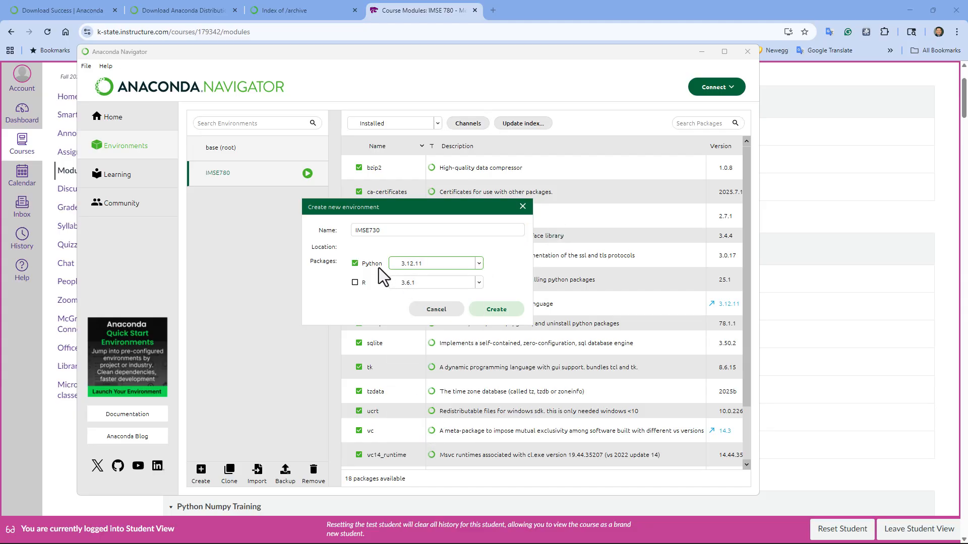
left_click(483, 308)
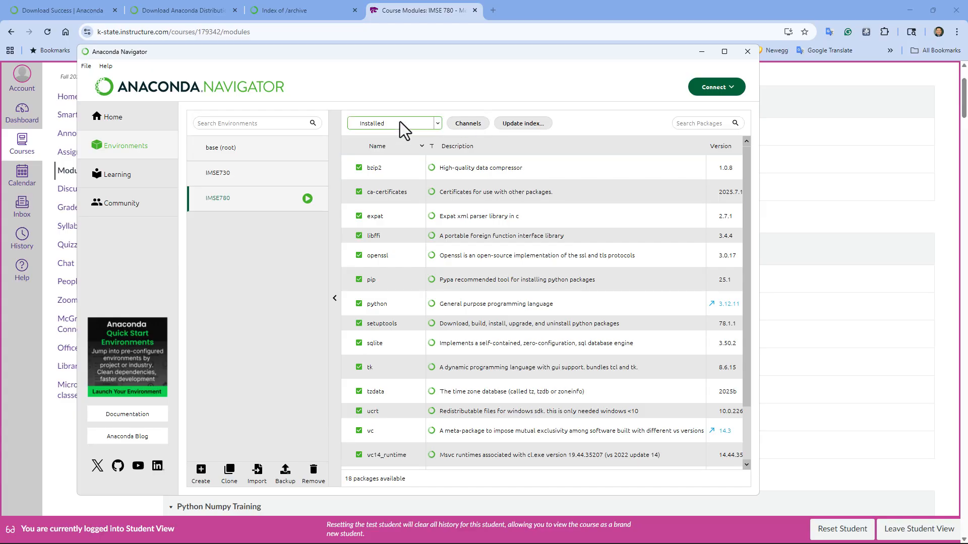
- Activate the IMSE780 environment and install the CMD.exe Prompt application in it
left_click(243, 188)
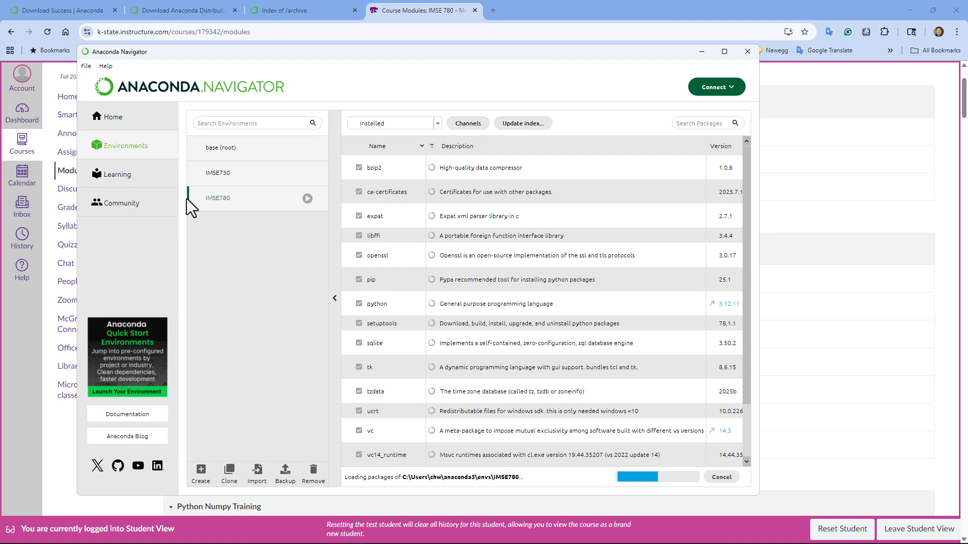
left_click(127, 120)
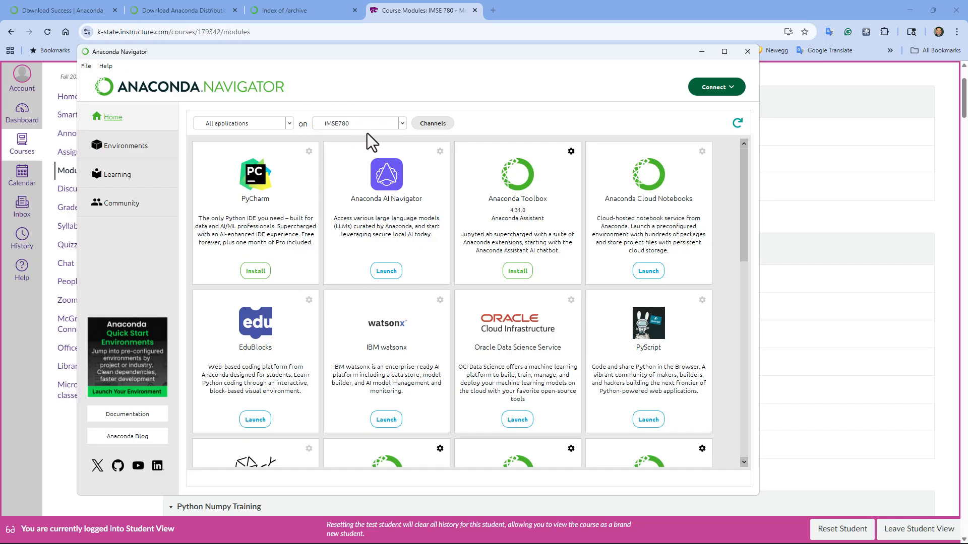
left_click(401, 125)
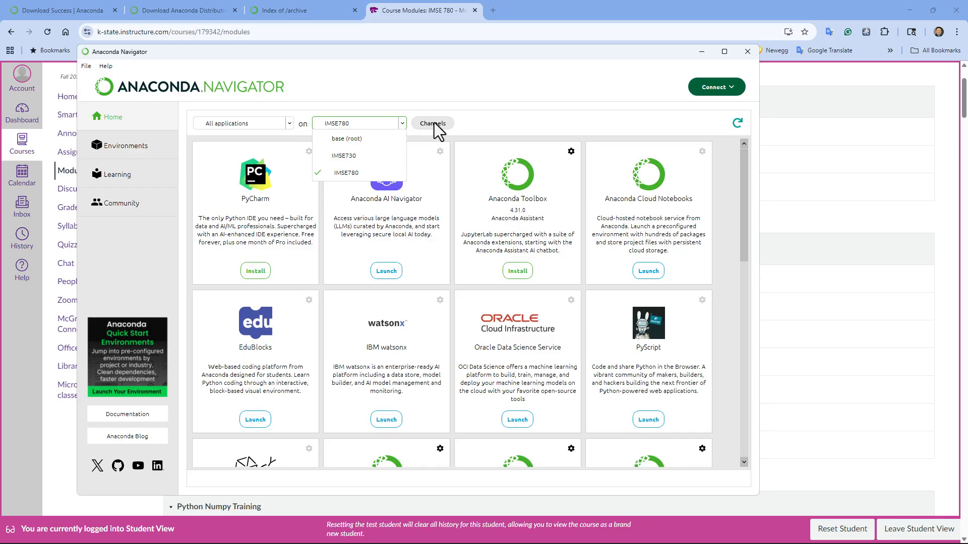
left_click(517, 131)
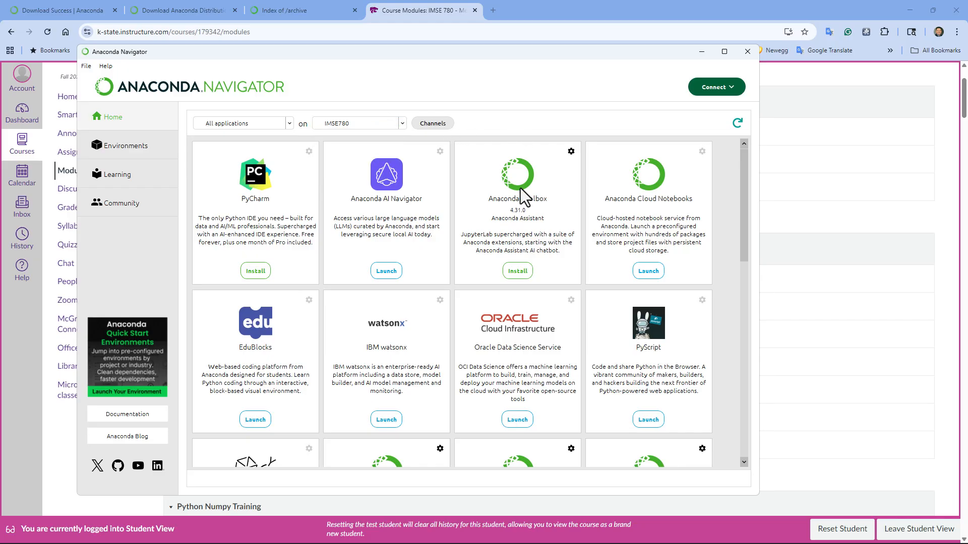
scroll(533, 255, "down", 5)
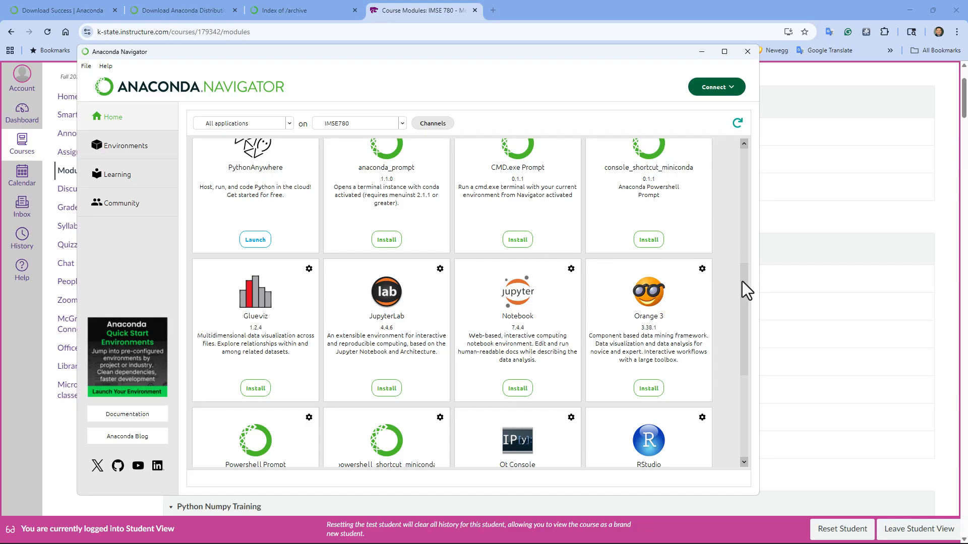
mouse_move(742, 281)
left_mouse_down()
mouse_move(737, 337)
mouse_move(746, 263)
left_mouse_up()
left_click(513, 282)
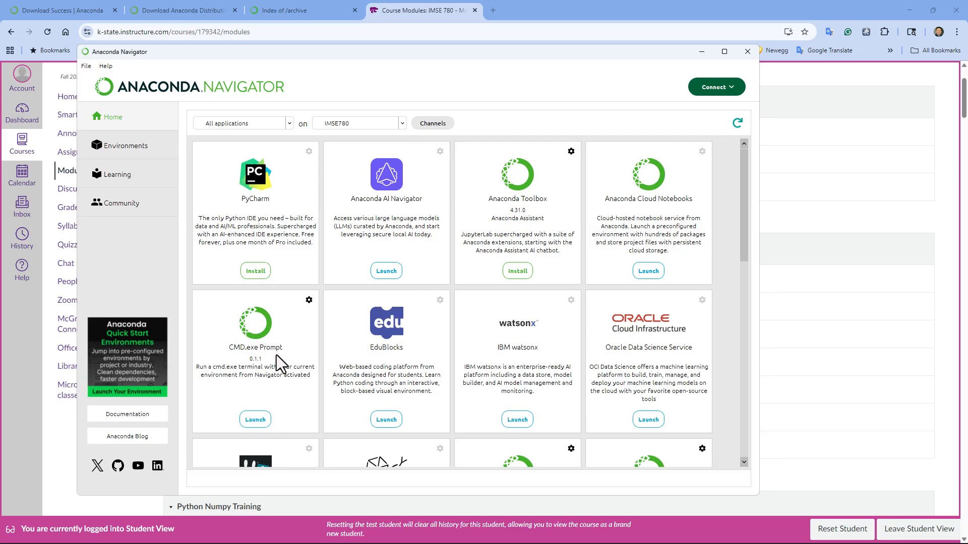
- Install the Powershell Prompt and Jupyter Notebook applications in the IMSE780 environment
scroll(276, 355, "down", 5)
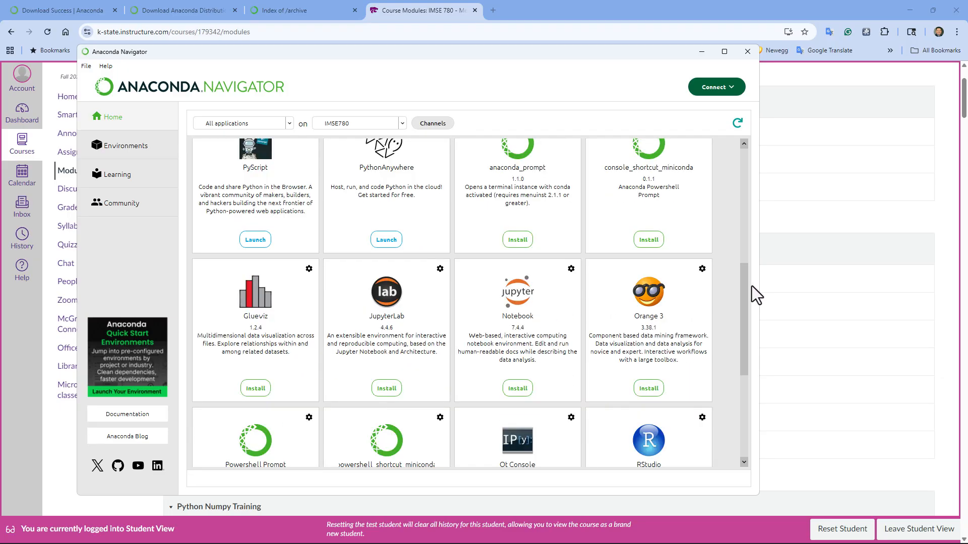
left_click_drag(745, 292, 740, 325)
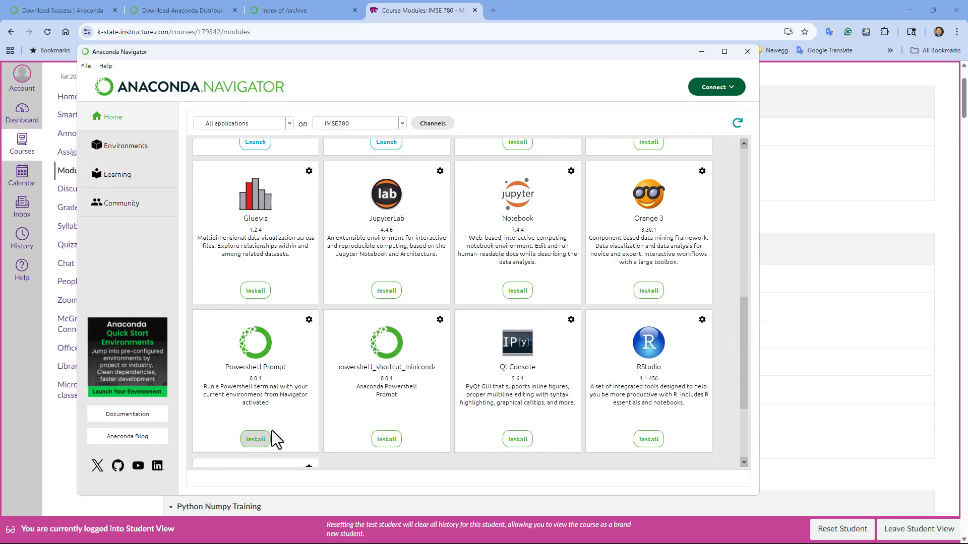
left_click(262, 439)
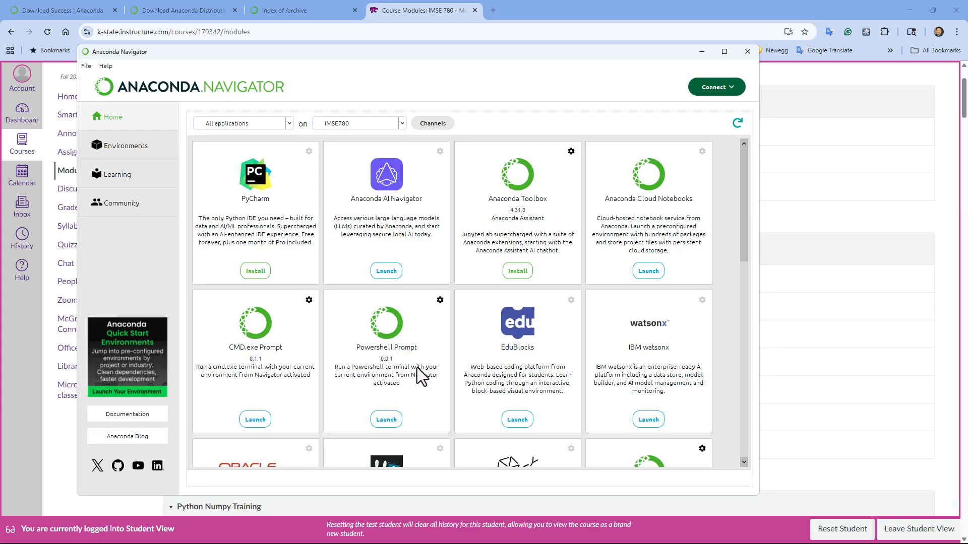
left_click_drag(739, 259, 749, 365)
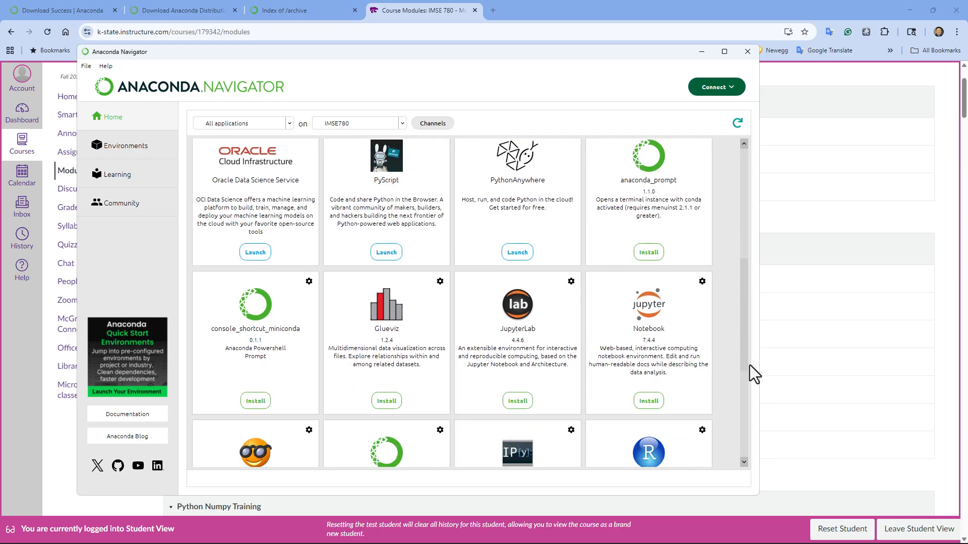
left_click(646, 403)
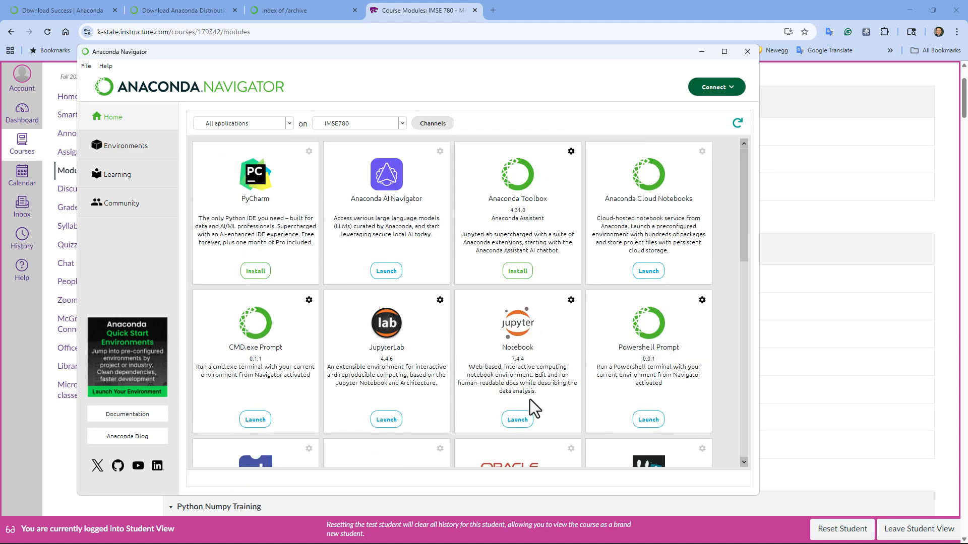
- Switch the applications overview to the IMSE730 environment and install CMD.exe Prompt in it
scroll(528, 356, "down", 10)
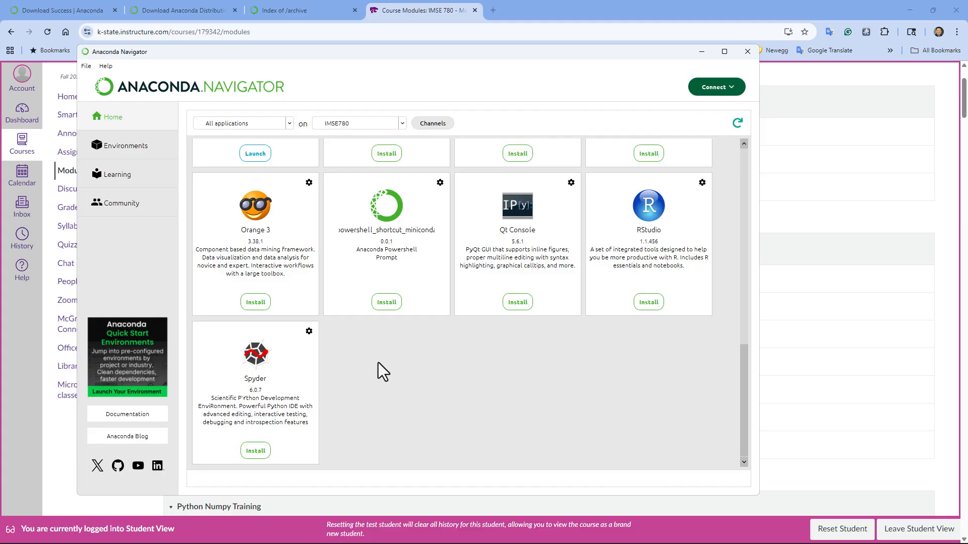
scroll(379, 362, "up", 5)
scroll(378, 364, "up", 5)
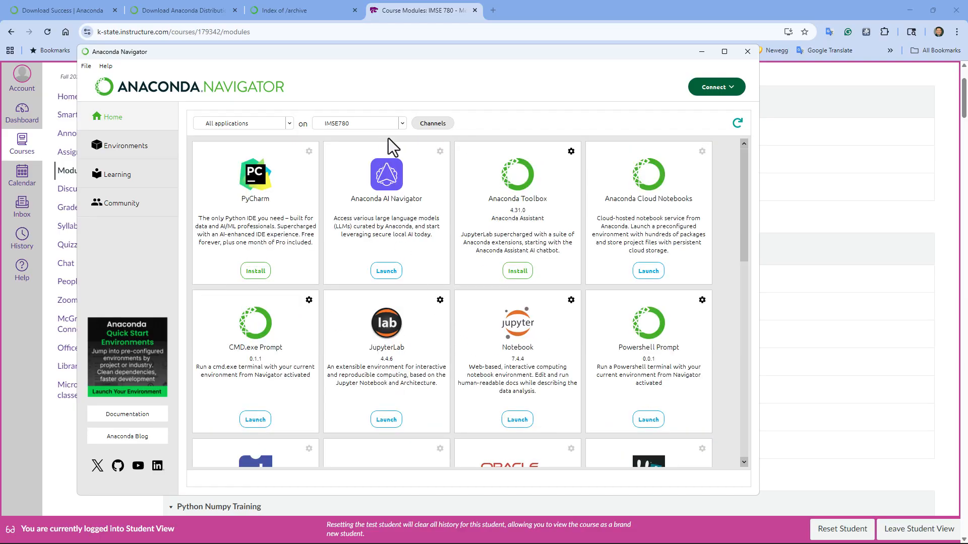
left_click(400, 125)
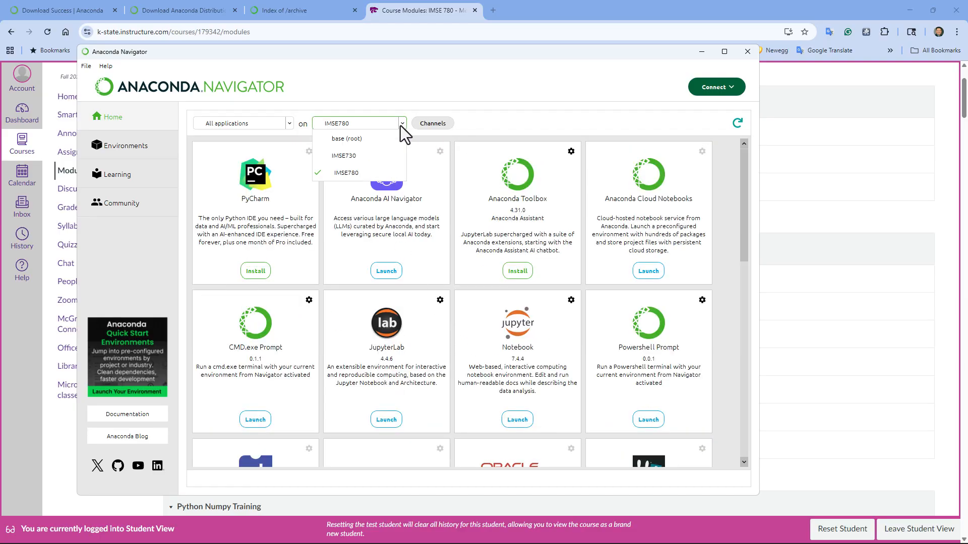
left_click(370, 156)
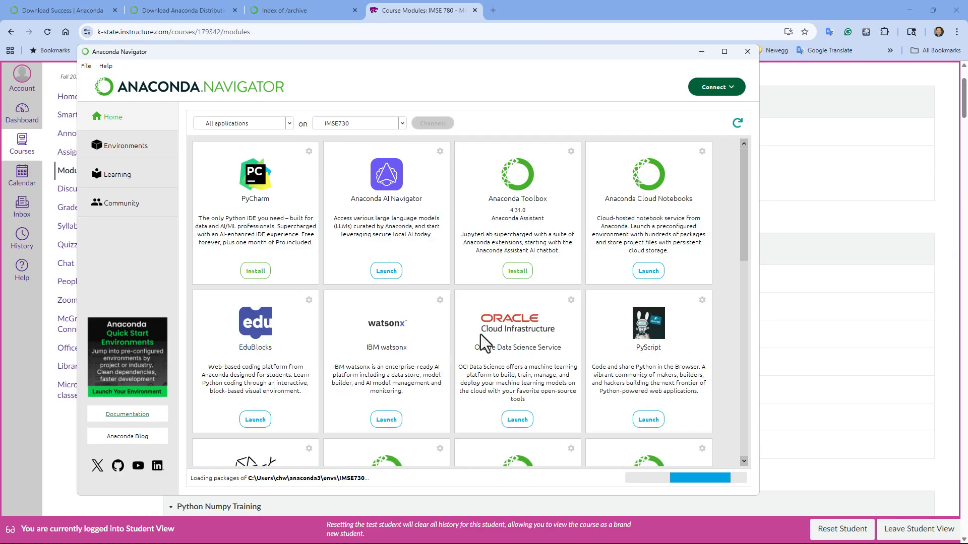
scroll(373, 313, "down", 10)
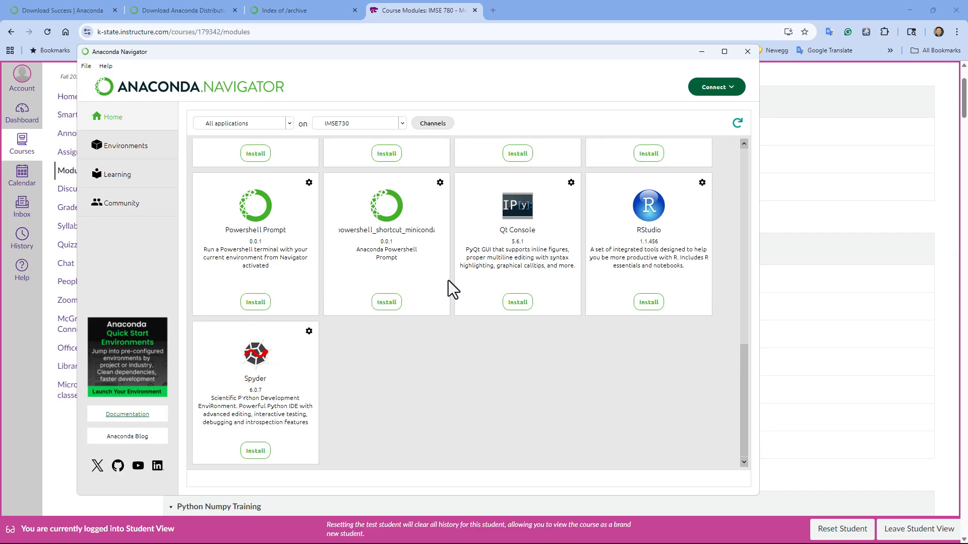
scroll(447, 277, "up", 5)
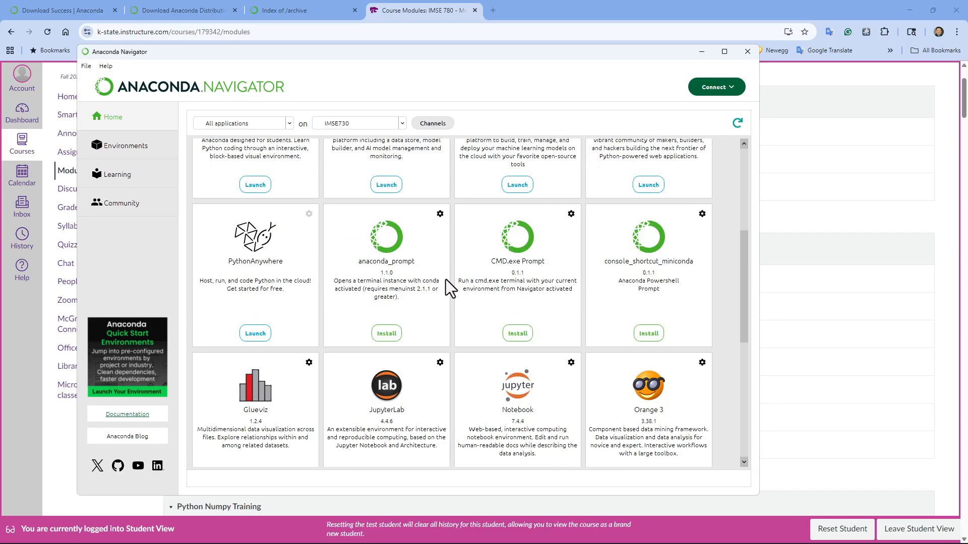
left_click(519, 332)
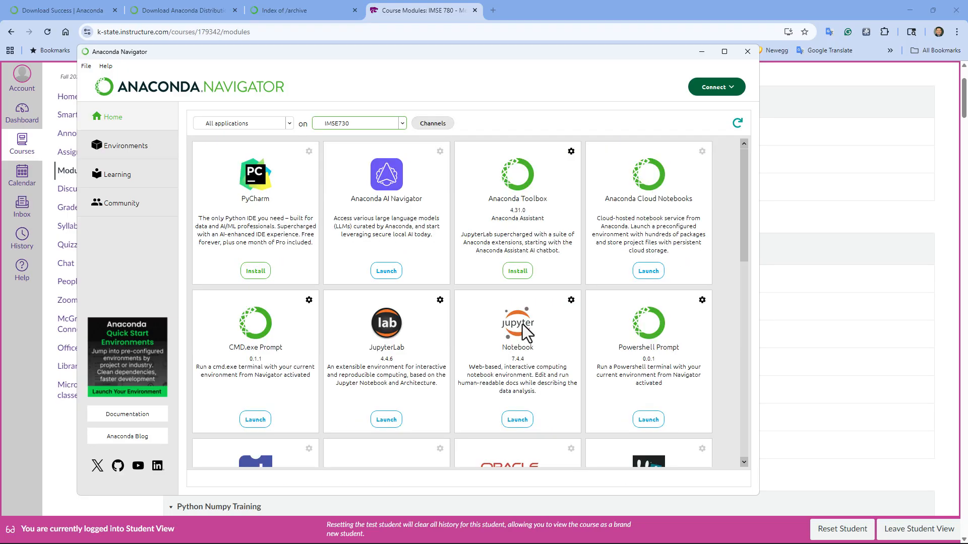
- Launch Jupyter Notebook from the IMSE730 environment and look through the course folders in its root directory
left_click(516, 417)
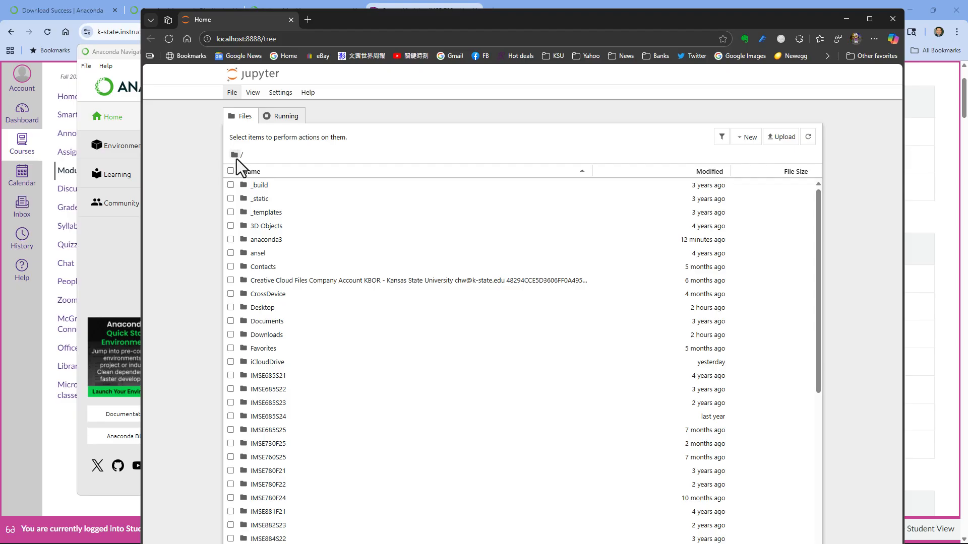
scroll(296, 274, "down", 3)
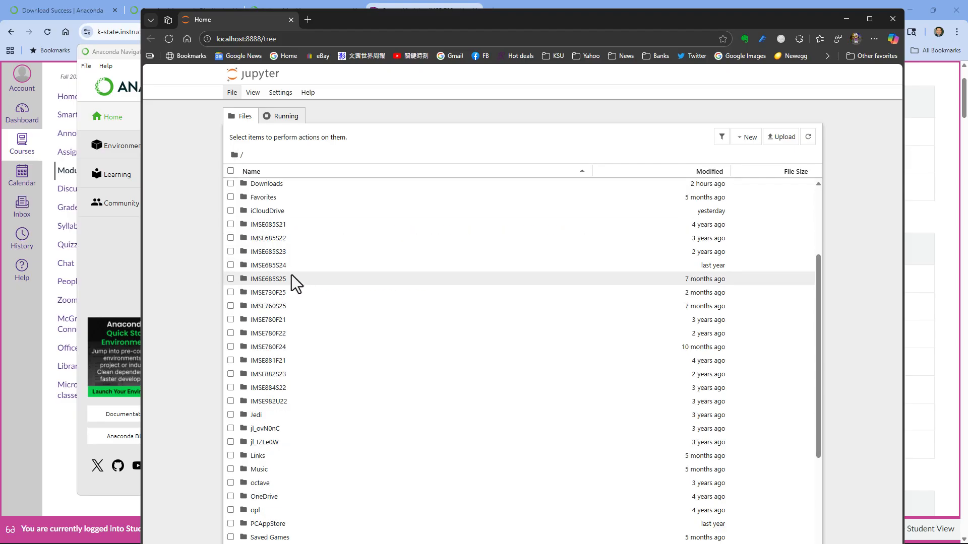
scroll(295, 275, "down", 3)
scroll(294, 271, "up", 6)
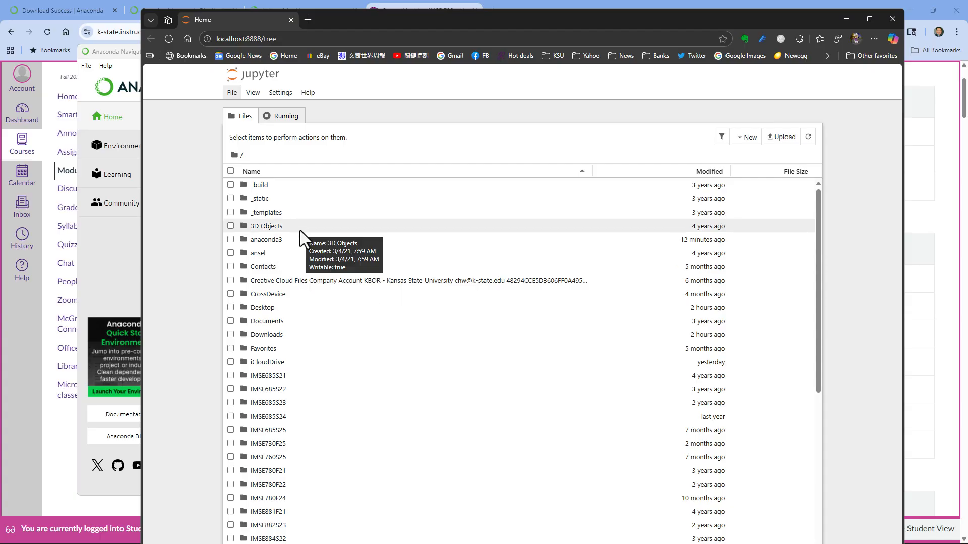
scroll(300, 231, "down", 2)
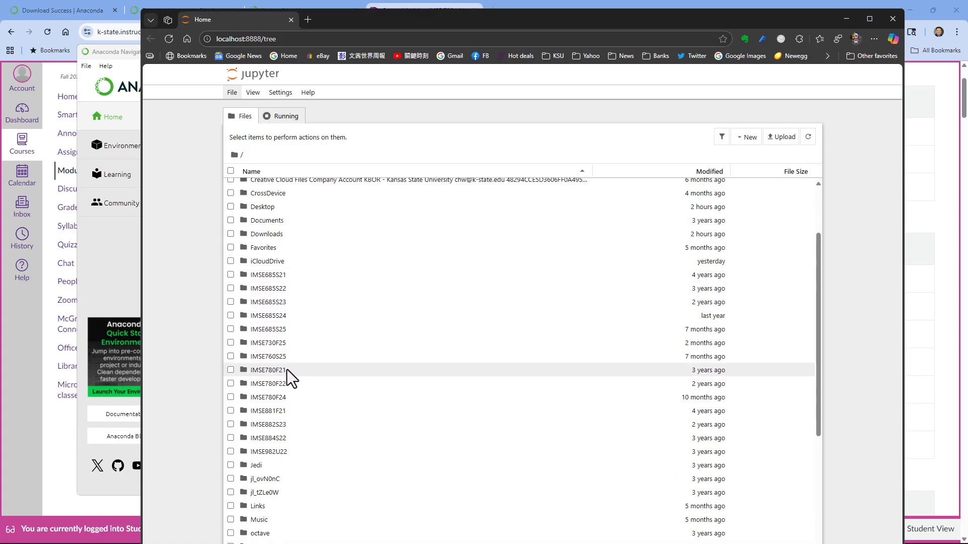
- Open TimeSeries_Intro.ipynb from the Time_Series folder inside IMSE730F25 and look through its text, code and plots
double_click(283, 344)
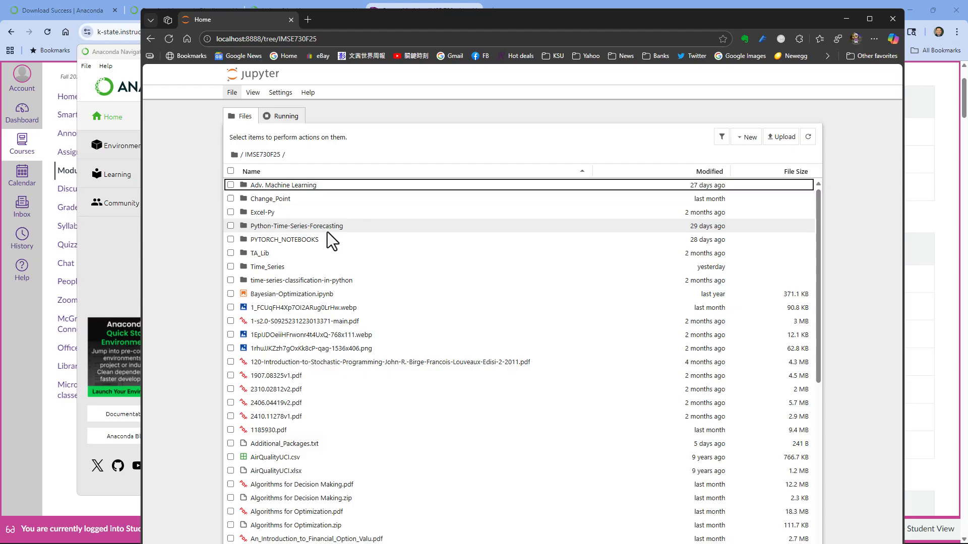
double_click(290, 267)
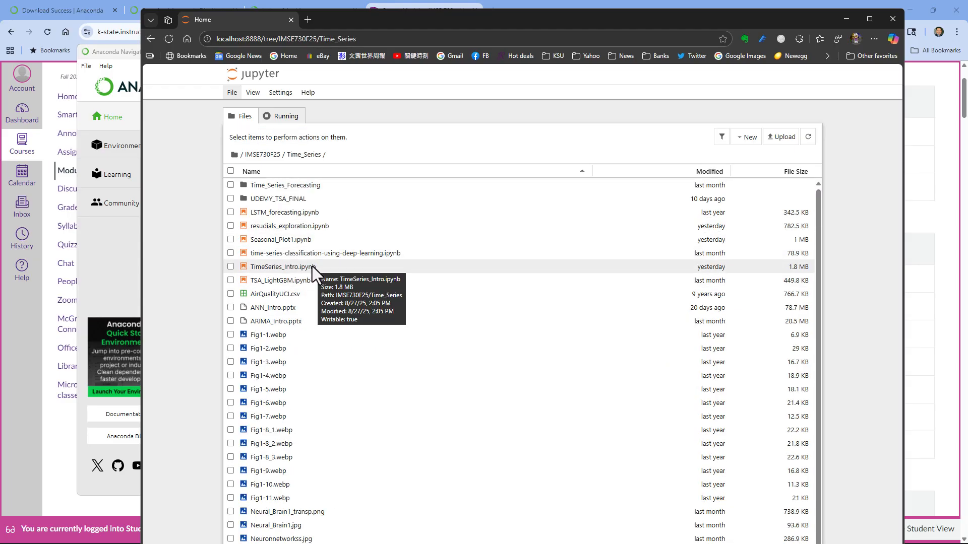
double_click(313, 267)
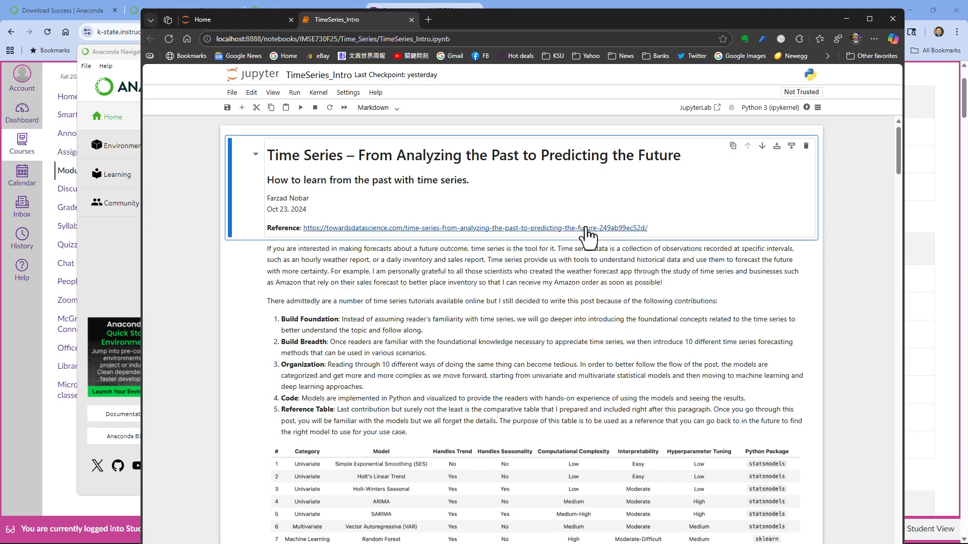
scroll(566, 218, "down", 10)
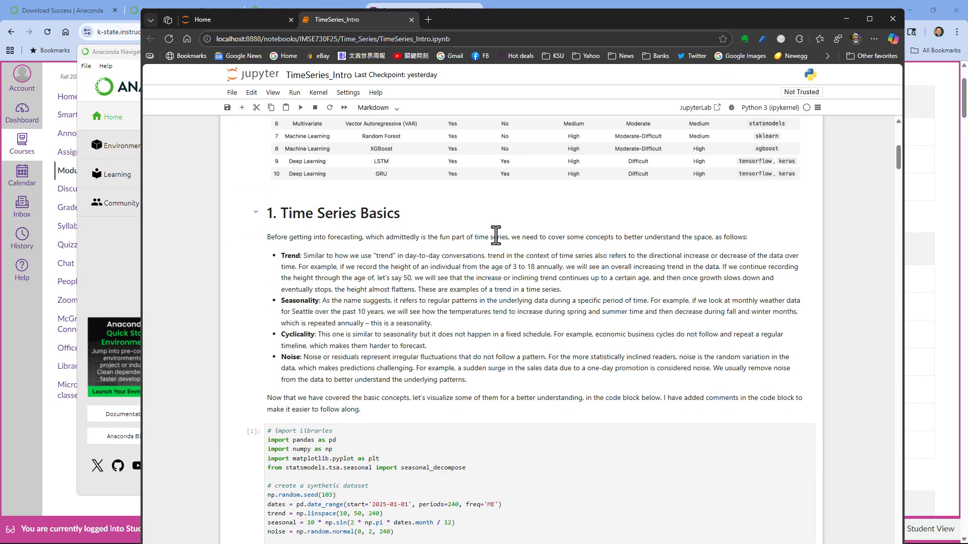
scroll(507, 243, "down", 20)
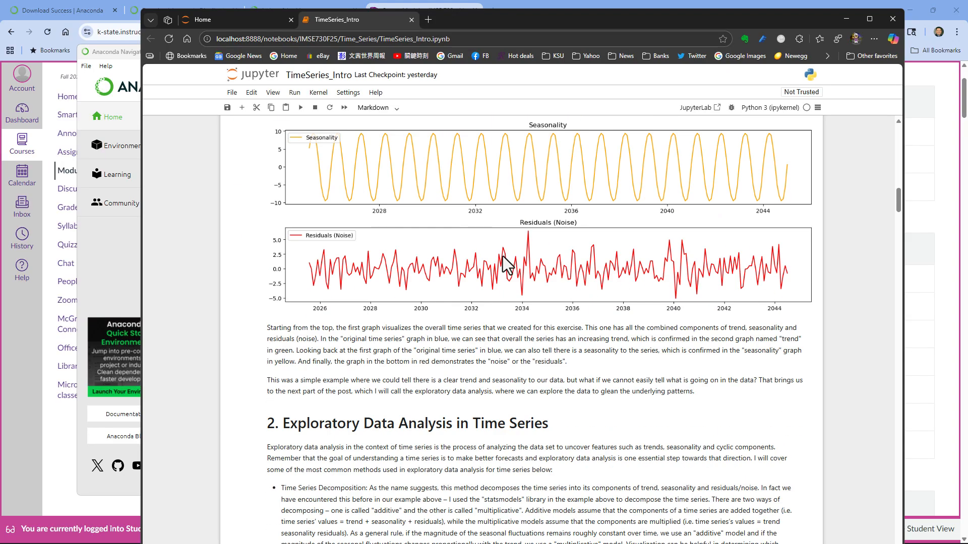
scroll(502, 257, "down", 1)
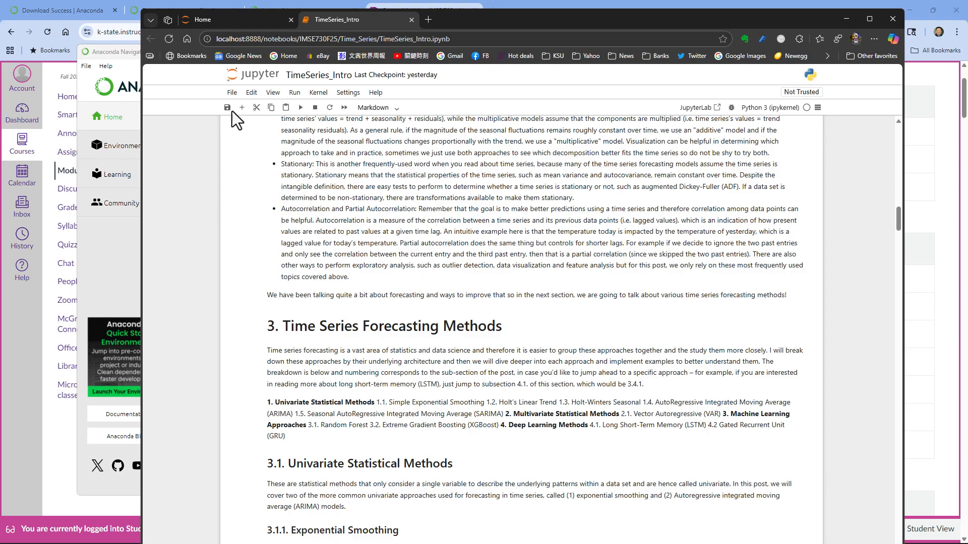
- Close and shut down the TimeSeries_Intro notebook, leaving its page without saving
left_click(229, 96)
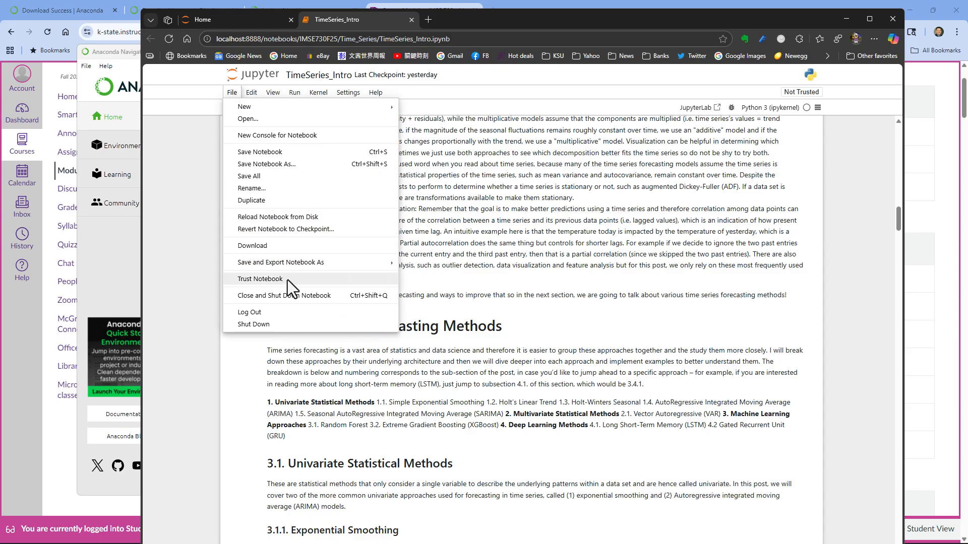
left_click(287, 298)
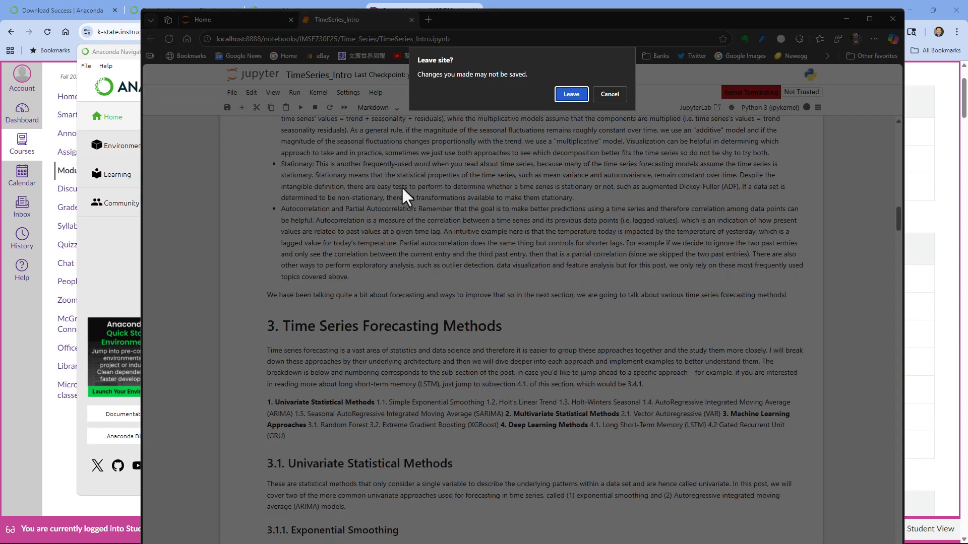
left_click(571, 94)
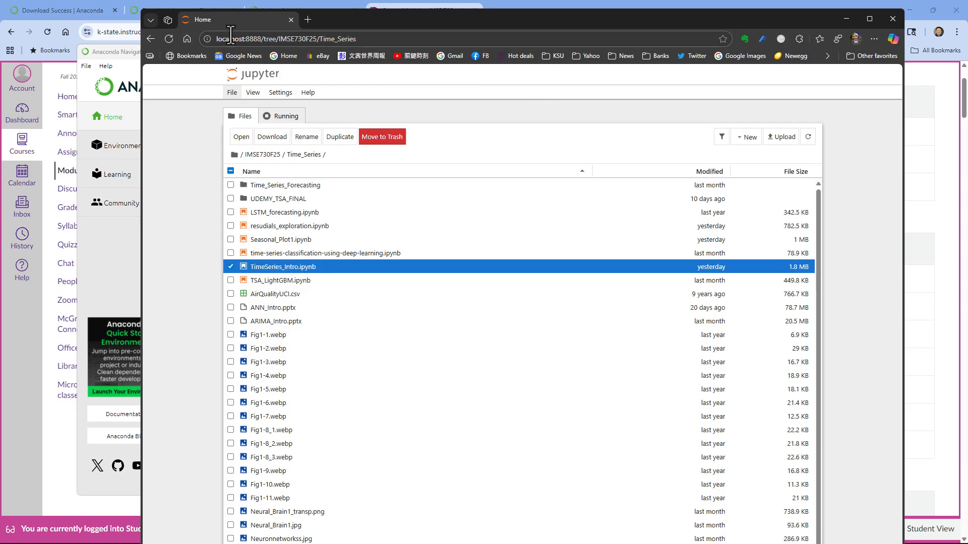
- Shut down the Jupyter Notebook server and close its browser window
left_click(231, 92)
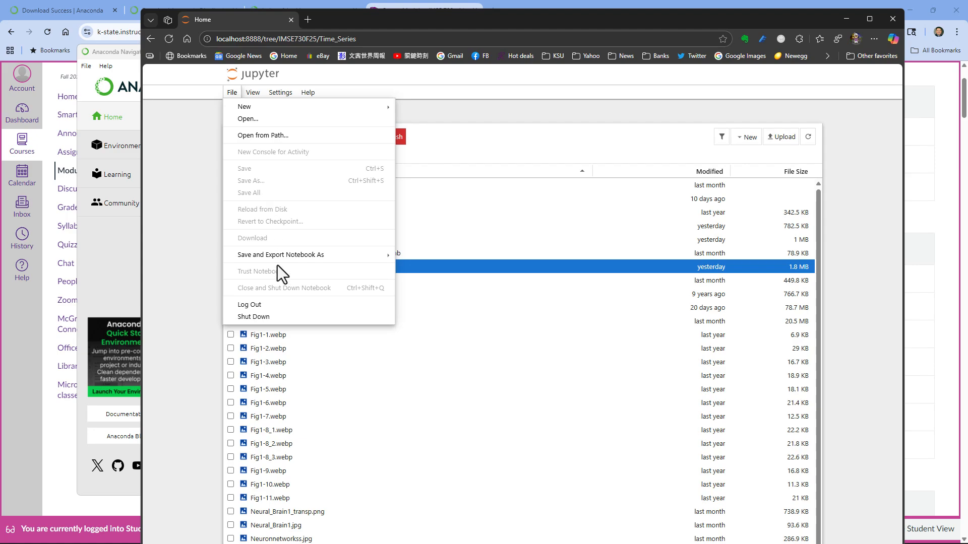
left_click(257, 316)
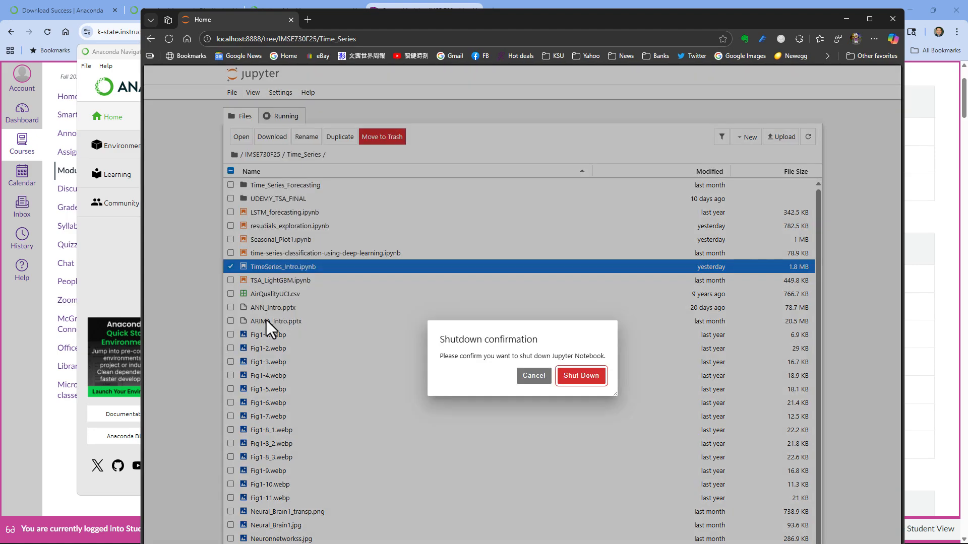
left_click(579, 376)
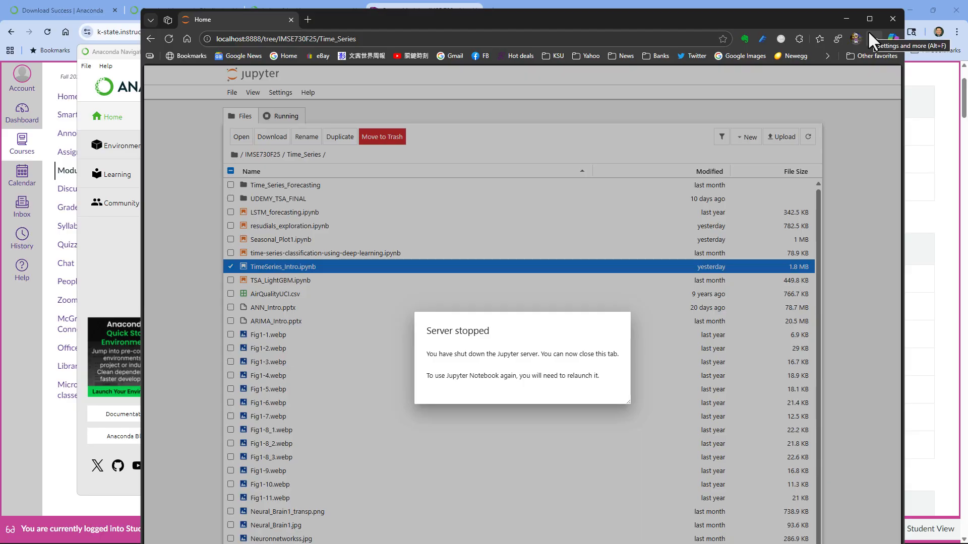
left_click(892, 19)
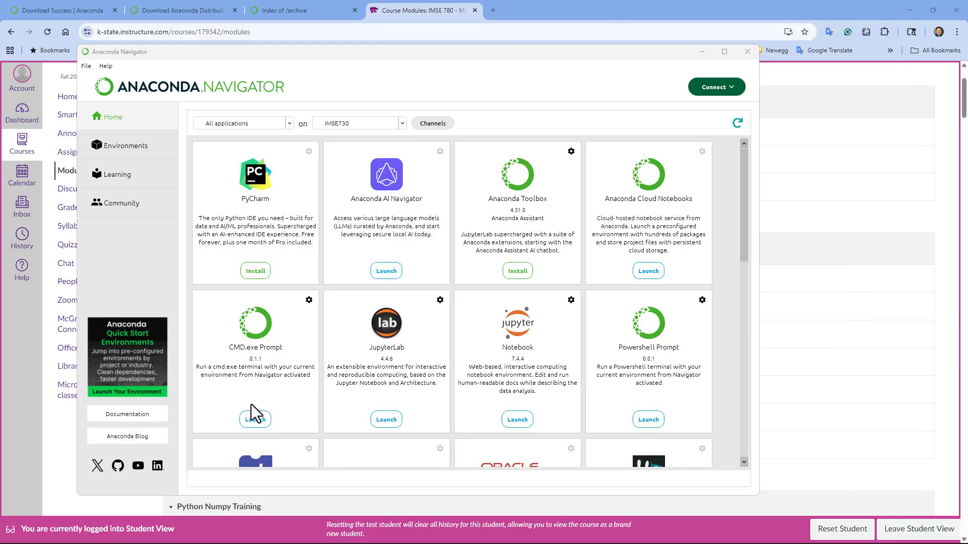
- Launch CMD.exe Prompt and Powershell Prompt from the IMSE730 environment, arranging both terminal windows over Anaconda Navigator
left_click(255, 420)
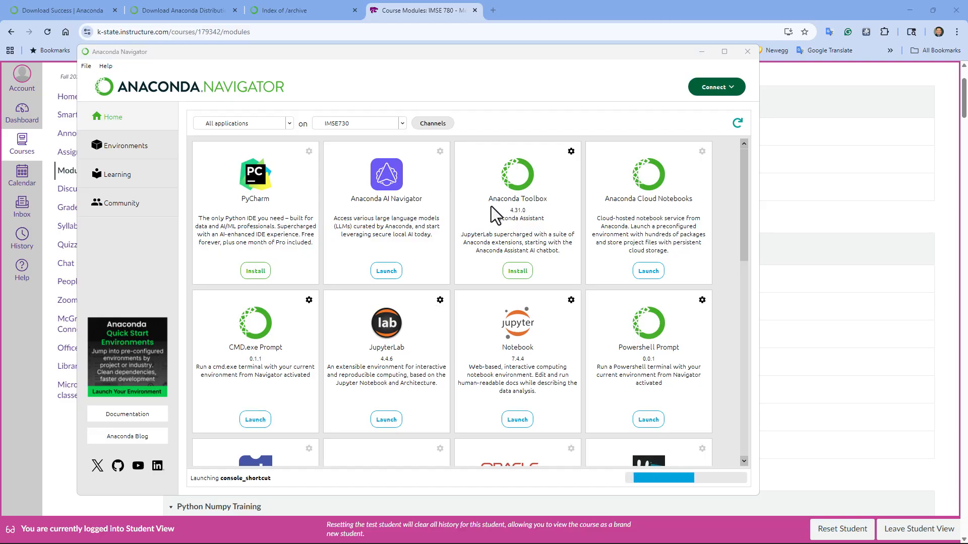
left_click_drag(967, 156, 302, 123)
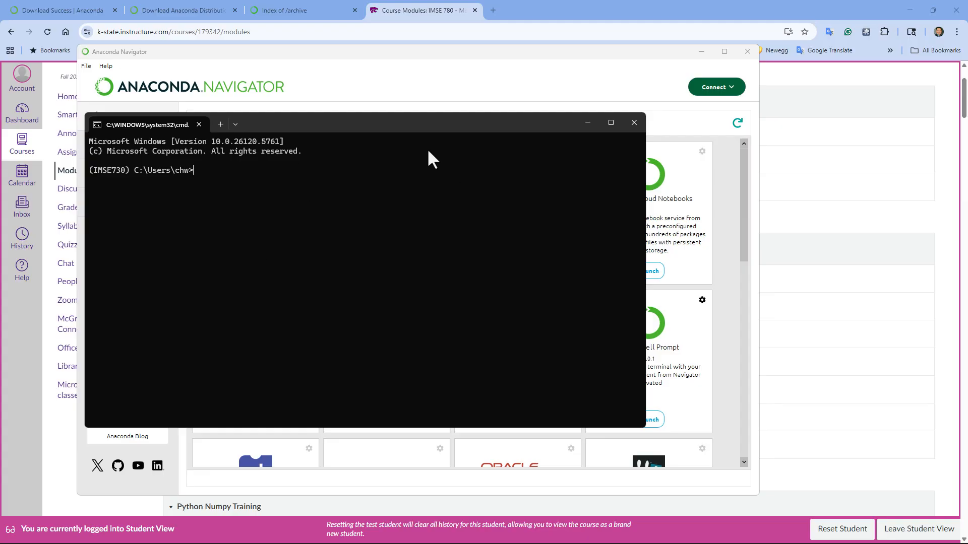
left_click(482, 83)
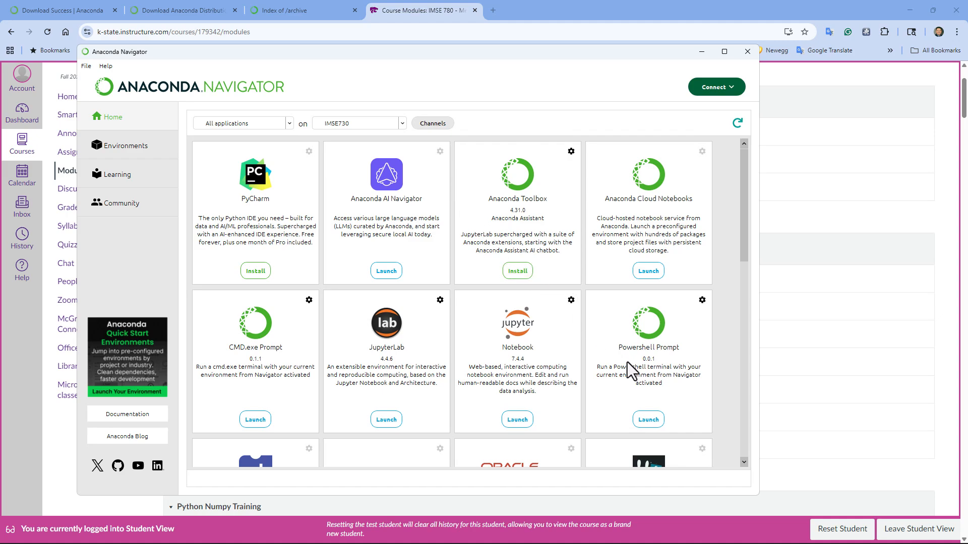
left_click(652, 421)
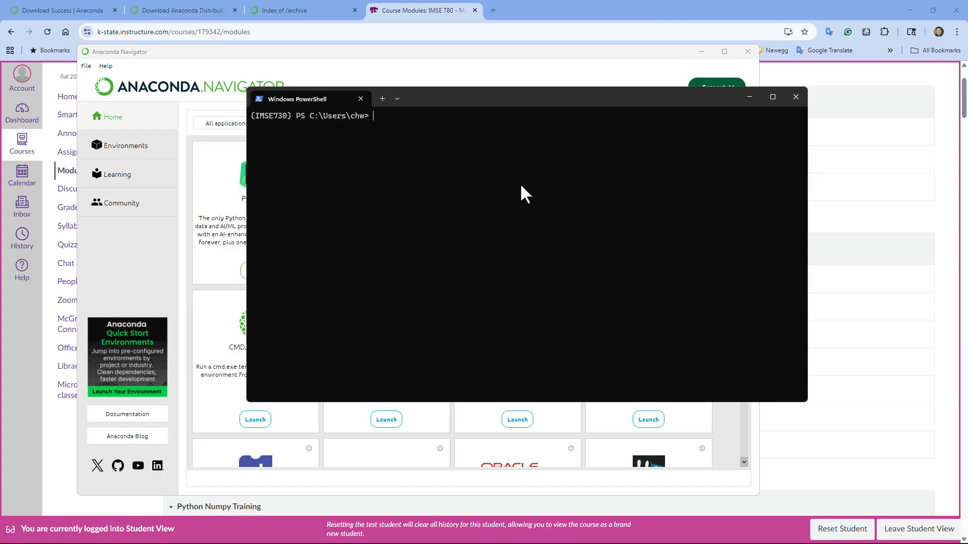
mouse_move(498, 91)
left_mouse_down()
mouse_move(589, 165)
mouse_move(500, 77)
left_mouse_up()
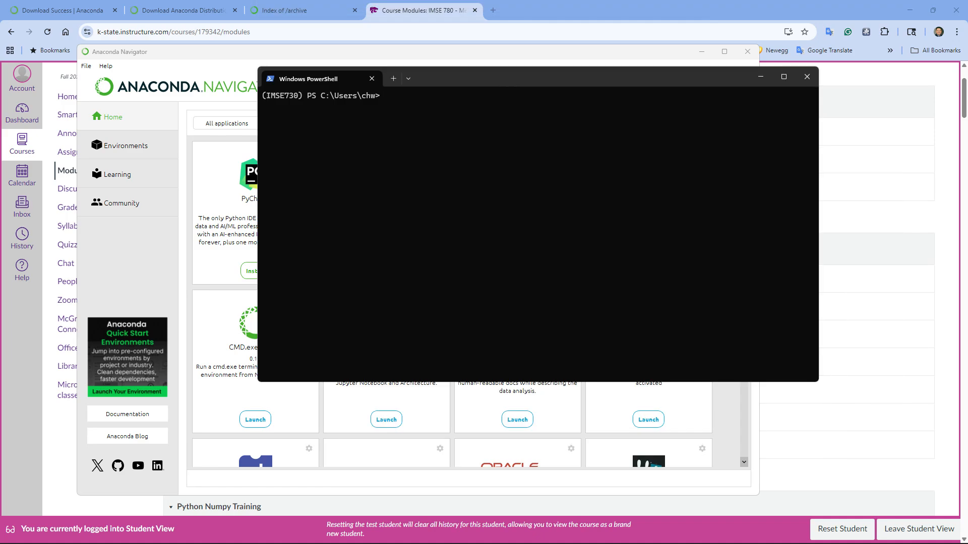
- Bring the command prompt window to the front and minimize the browser showing the course modules
key("alt+Tab")
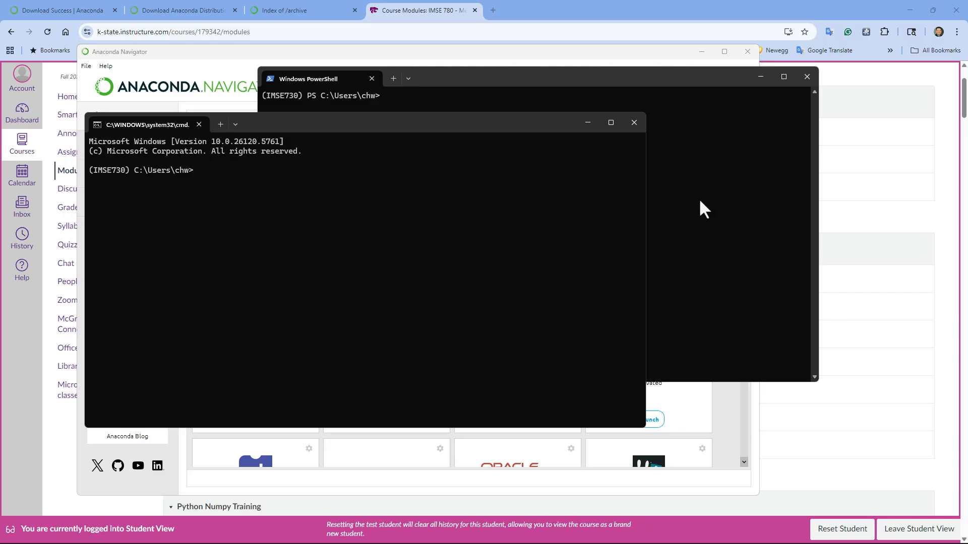
left_click(11, 320)
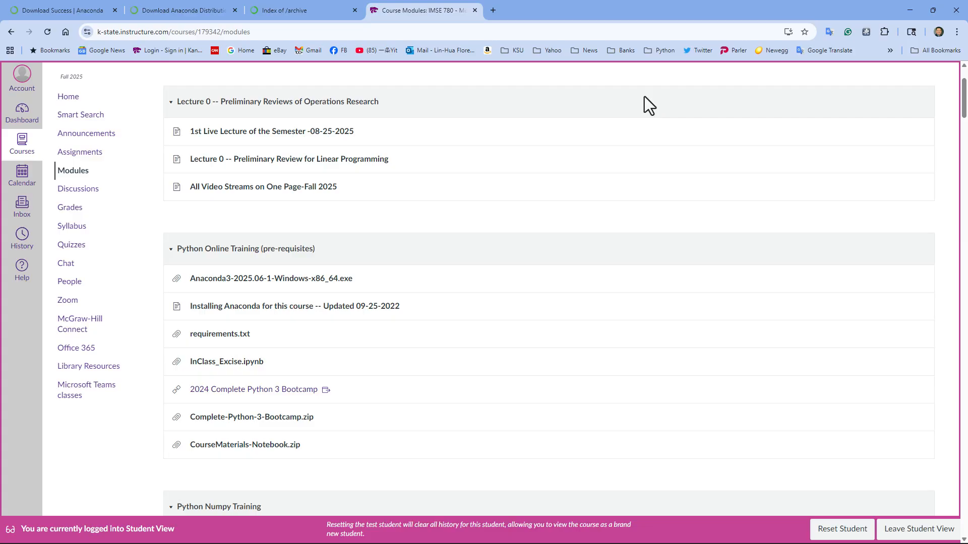
left_click(909, 10)
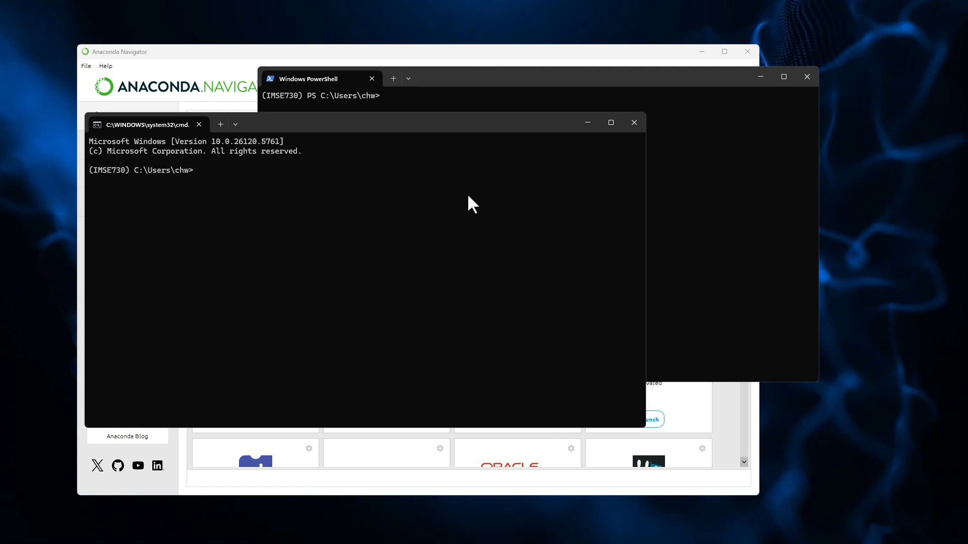
- List the contents of the user's home directory in the command prompt and look for the course folders
type("dir")
key("Return")
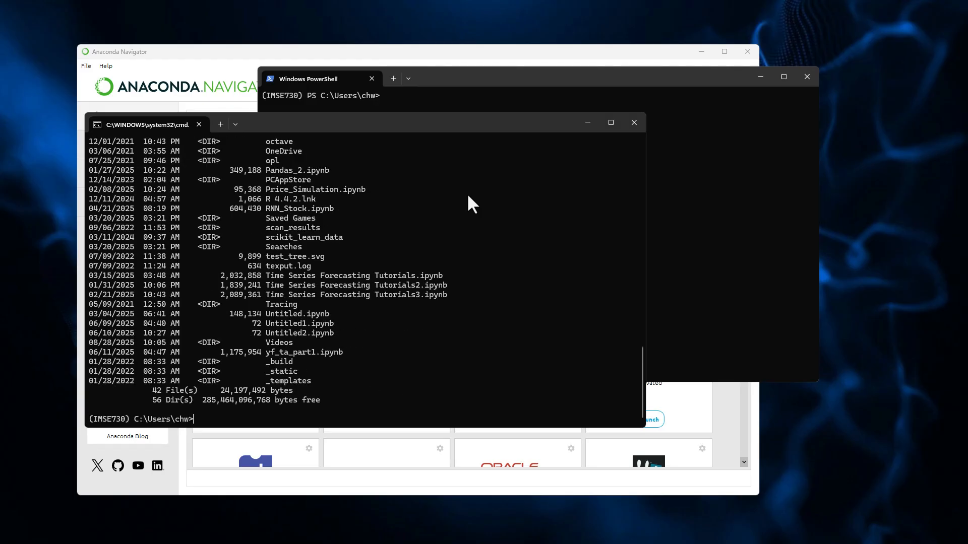
scroll(418, 292, "up", 12)
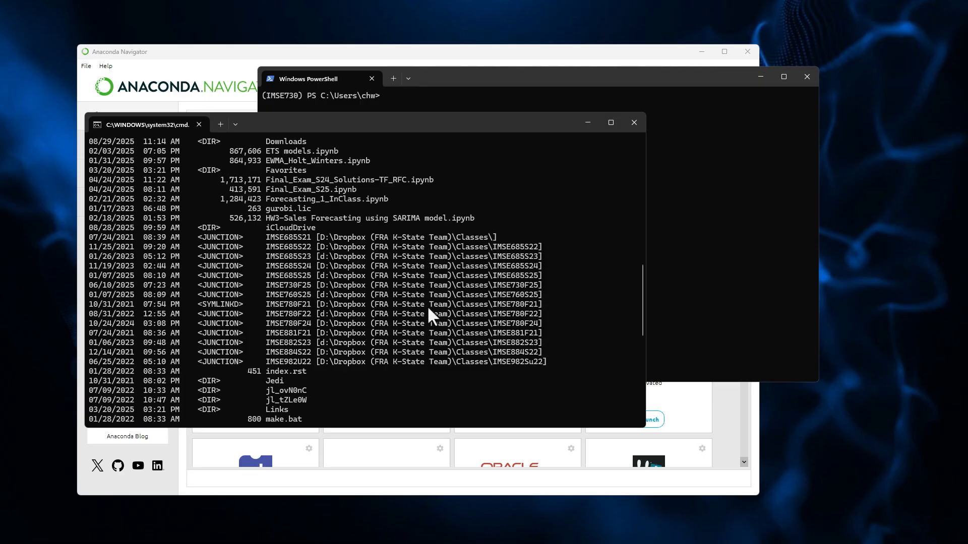
scroll(433, 304, "down", 9)
scroll(439, 303, "down", 2)
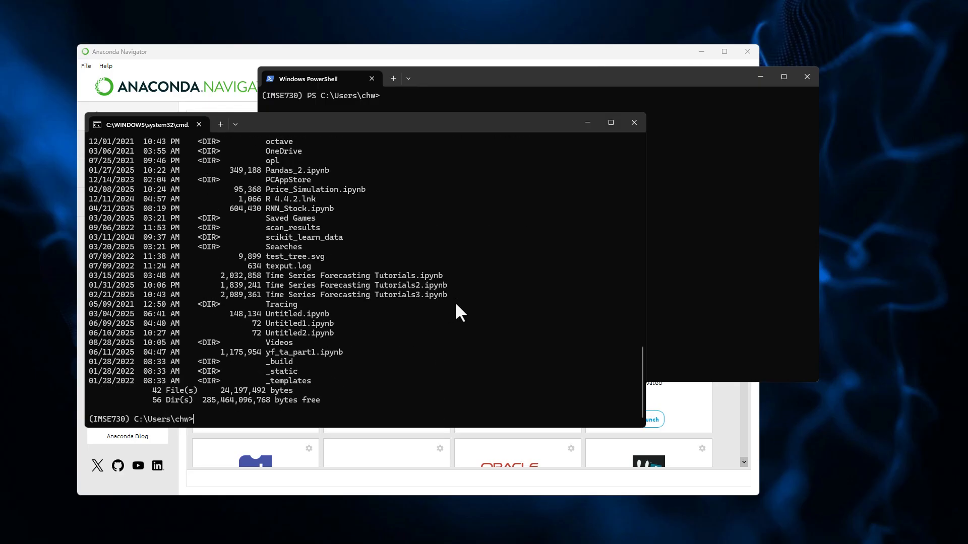
- Change the command prompt to the IMSE730F25 folder and list its contents
type("cd .\\IMSE730F25")
key("Caps_Lock")
type("\\")
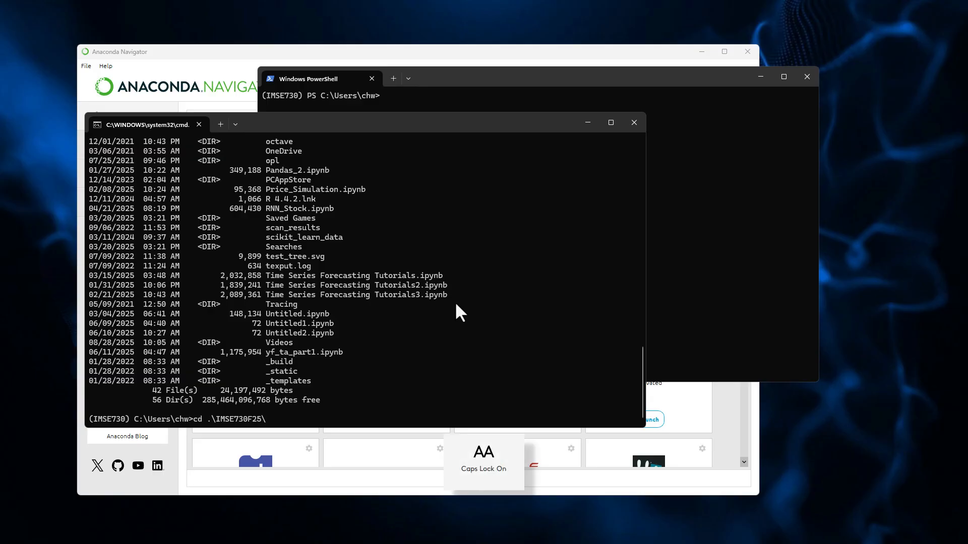
key("Return")
type("dir")
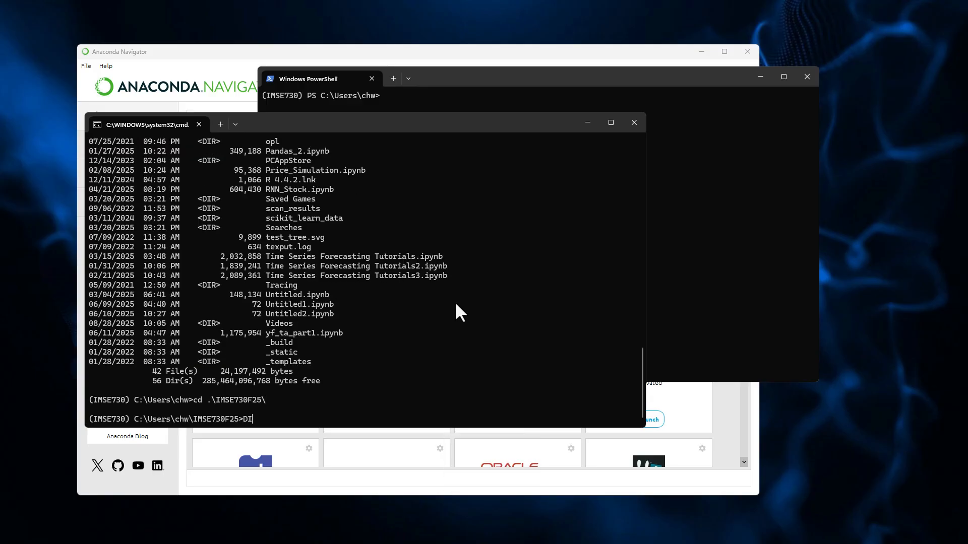
key("Return")
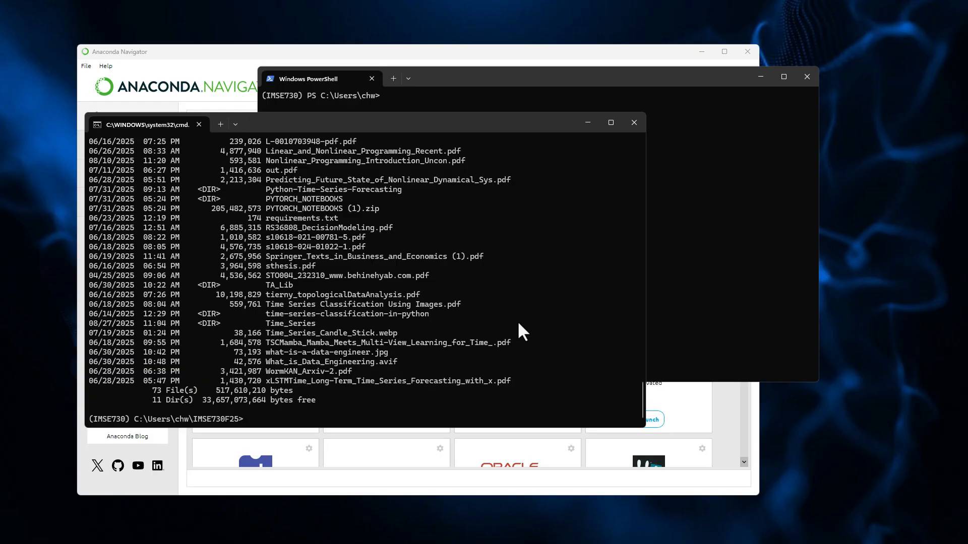
- Enter the command conda install --file .\requirements.txt at the IMSE730F25 prompt without running it
type("CON")
key("BackSpace")
key("BackSpace")
key("BackSpace")
key("Caps_Lock")
type("conda install --file")
type("\\requ")
key("Tab")
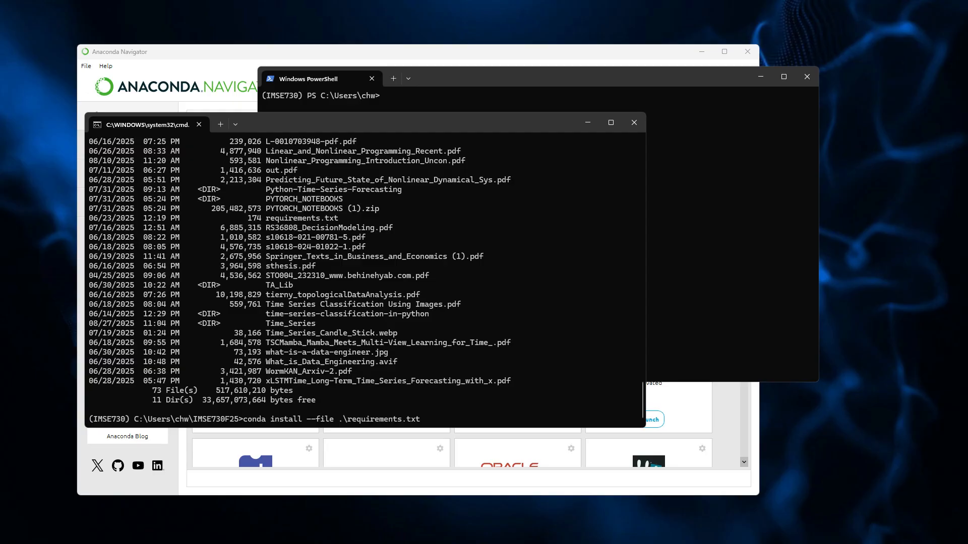
- Review the package list of requirements.txt in Notepad++, and run the prepared conda installation, answering y to proceed
left_click_drag(967, 93, 643, 70)
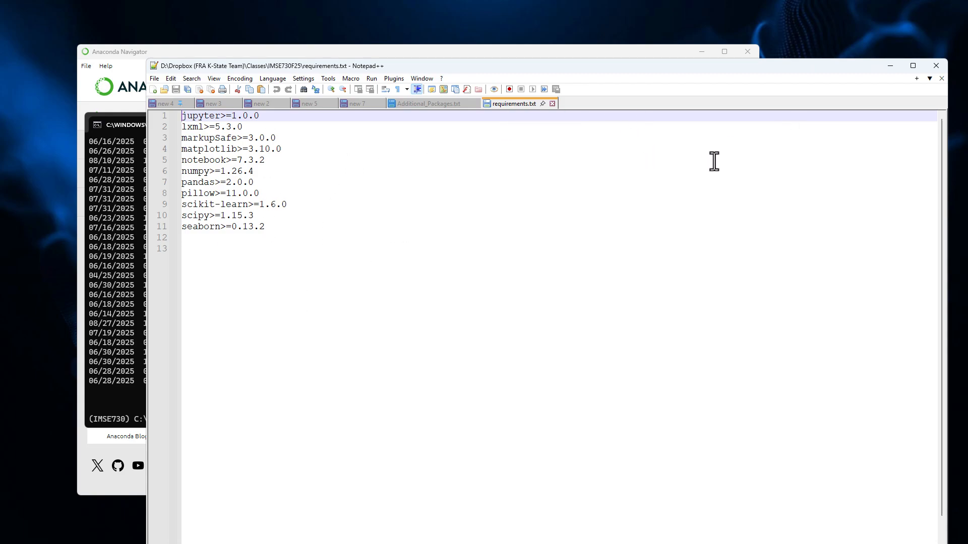
left_click(885, 68)
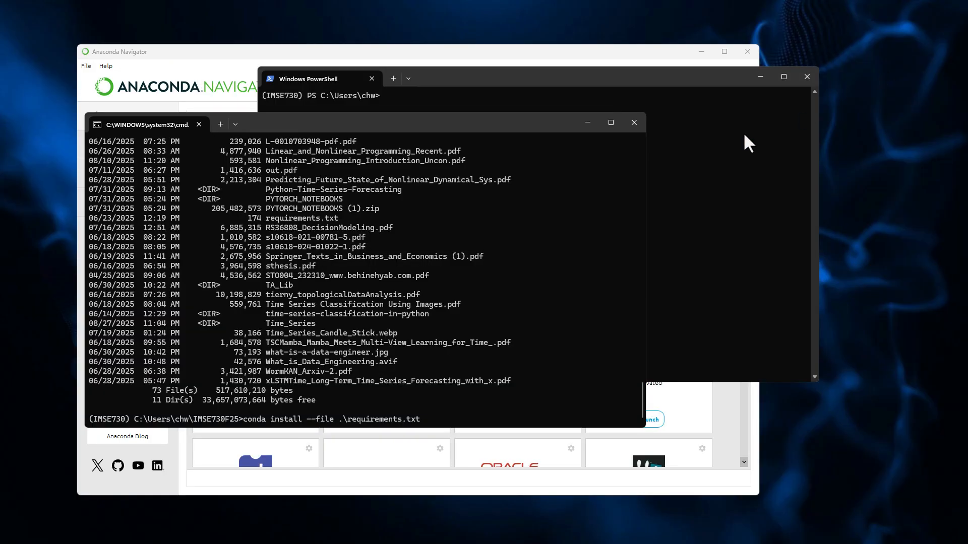
key("Return")
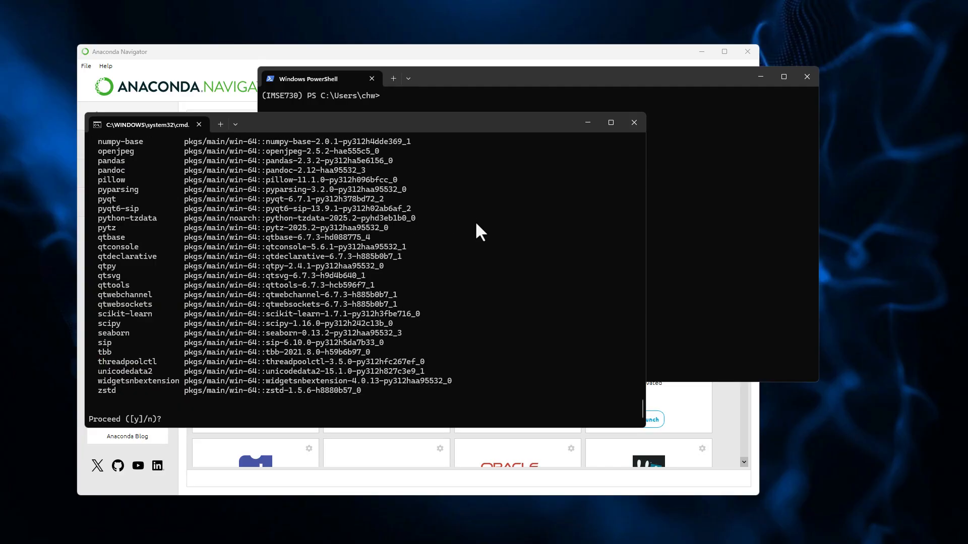
type("y")
key("Return")
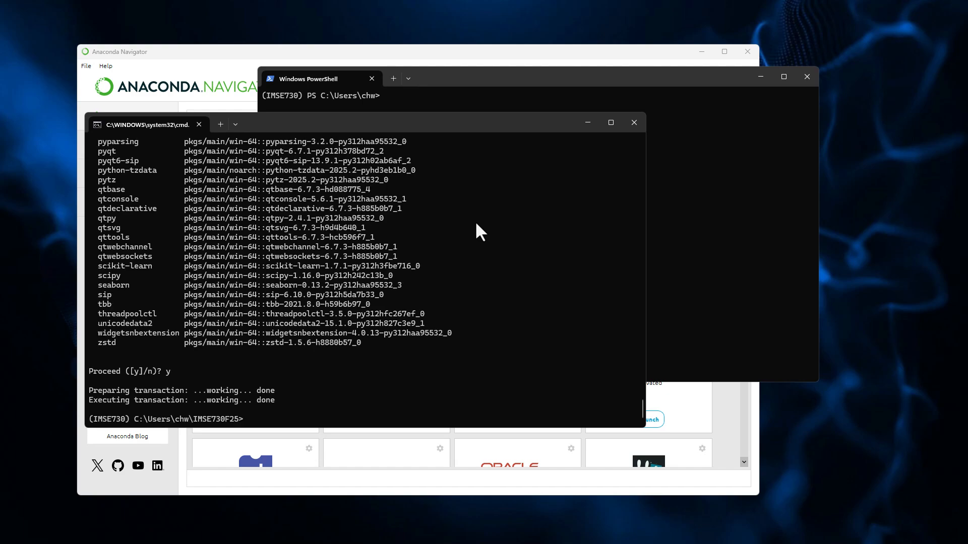
- List the packages installed in the IMSE730 environment with conda list and look through their versions
type("conda list")
key("Return")
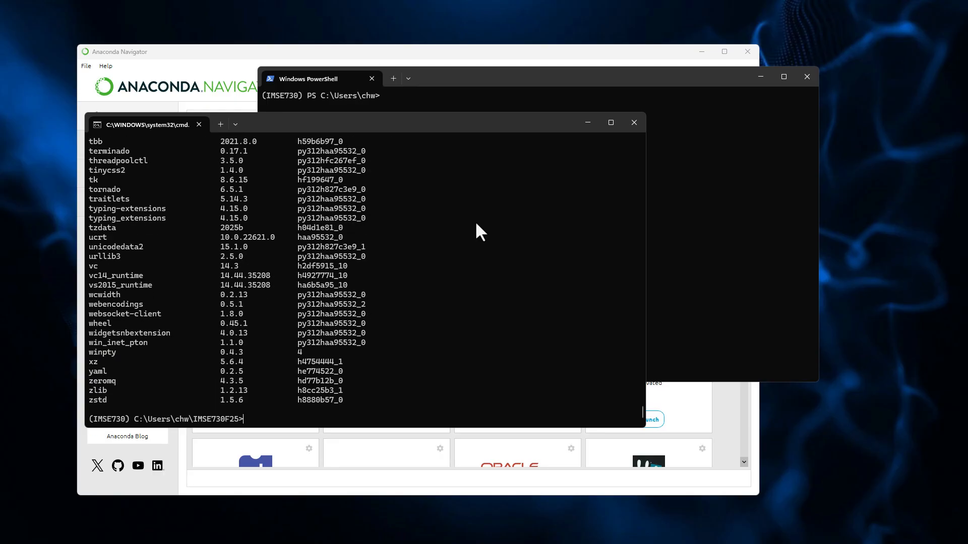
scroll(352, 314, "up", 14)
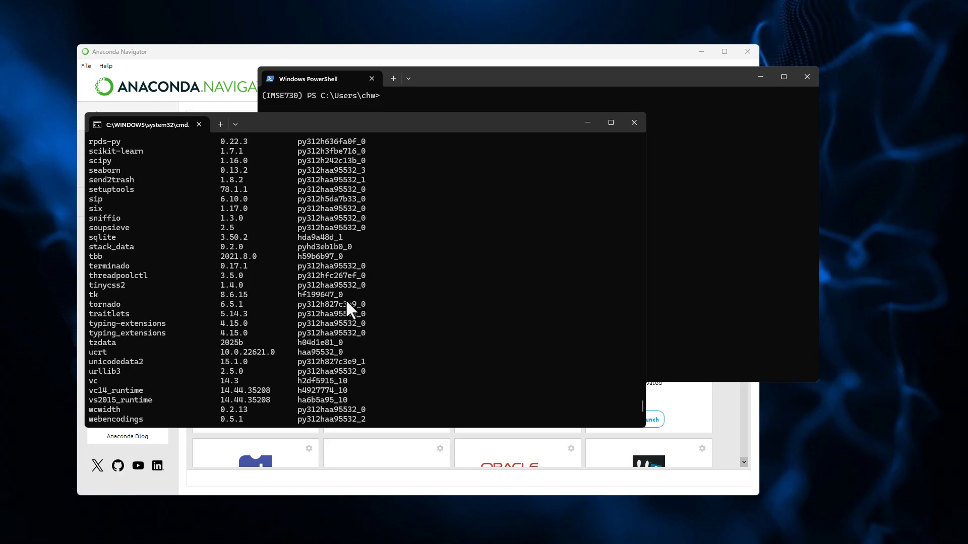
scroll(340, 286, "up", 15)
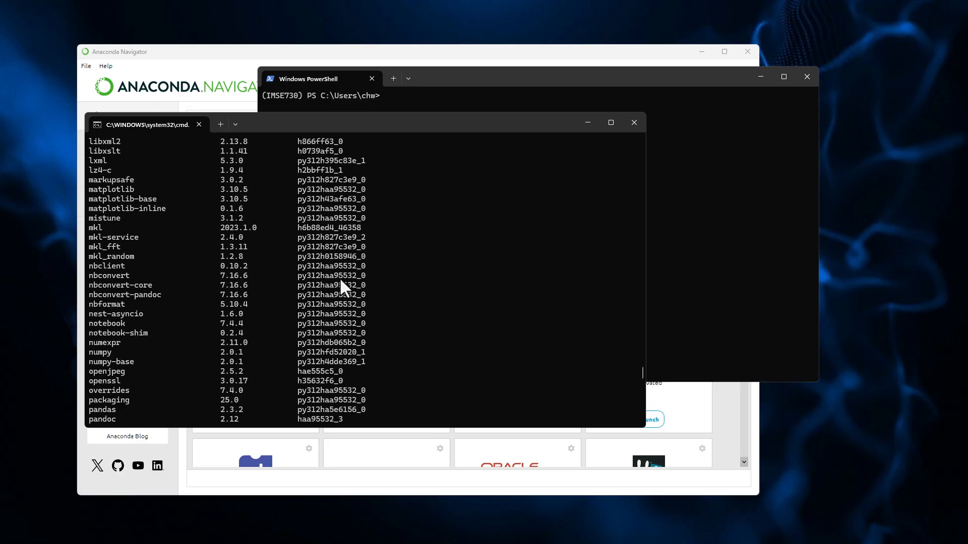
- Update conda in the base environment with conda update -n base conda, answering y to proceed
scroll(340, 278, "up", 3)
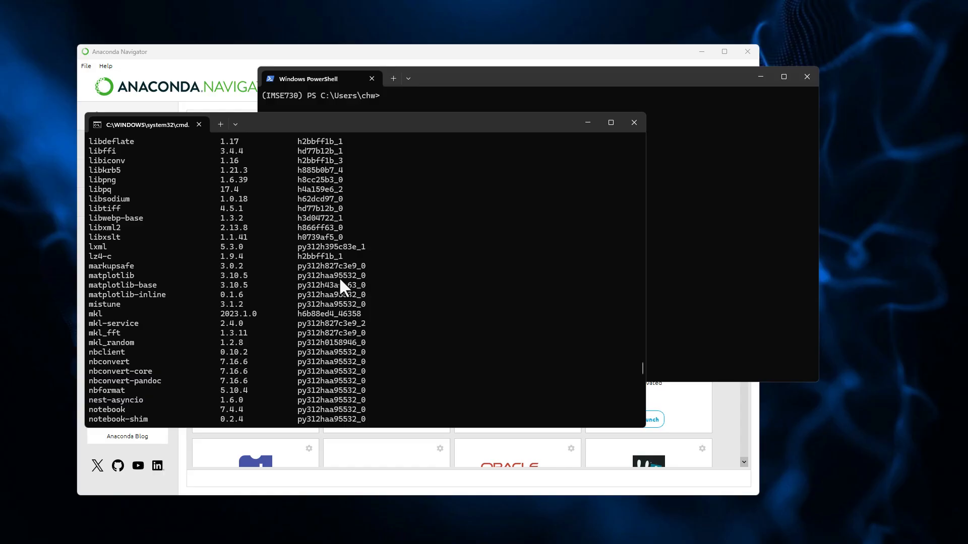
scroll(339, 277, "down", 15)
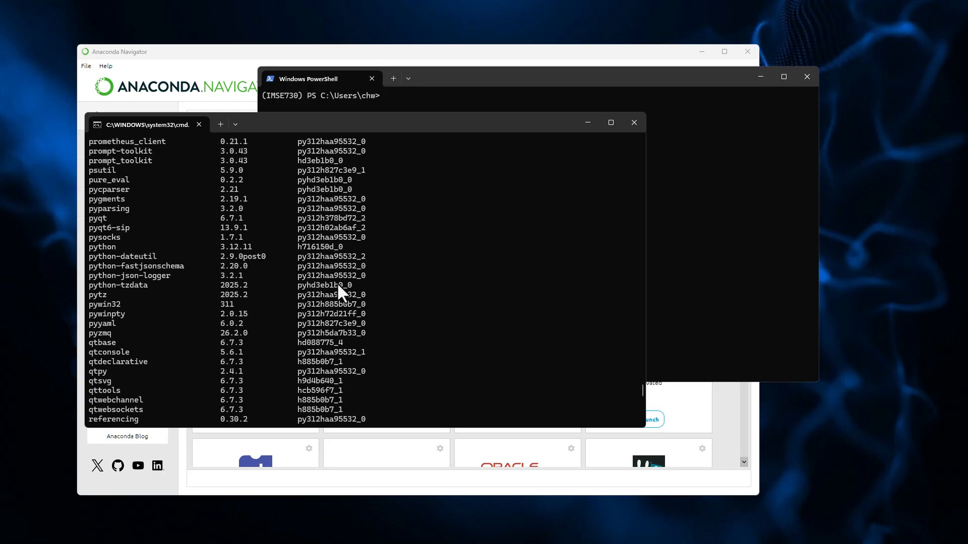
scroll(337, 285, "down", 15)
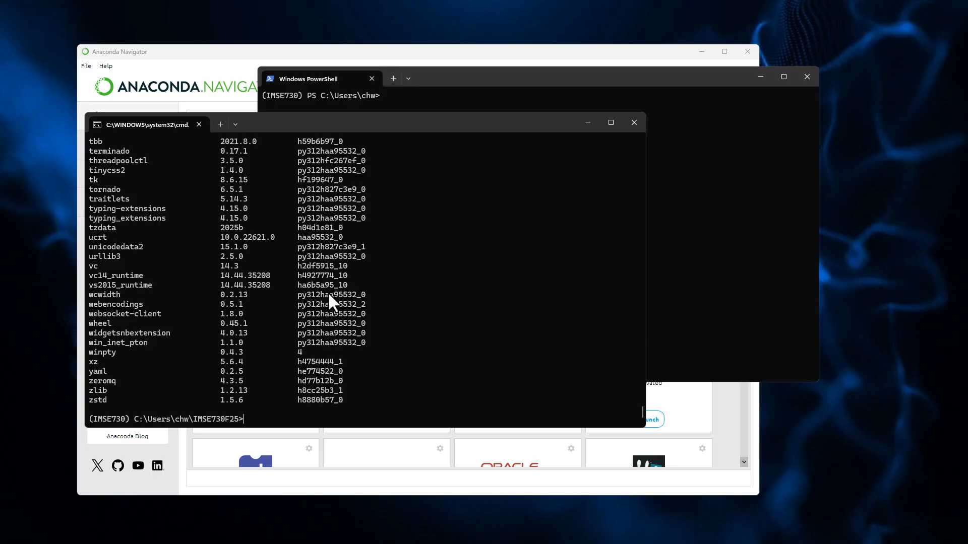
type("conda update -n base conda")
key("Return")
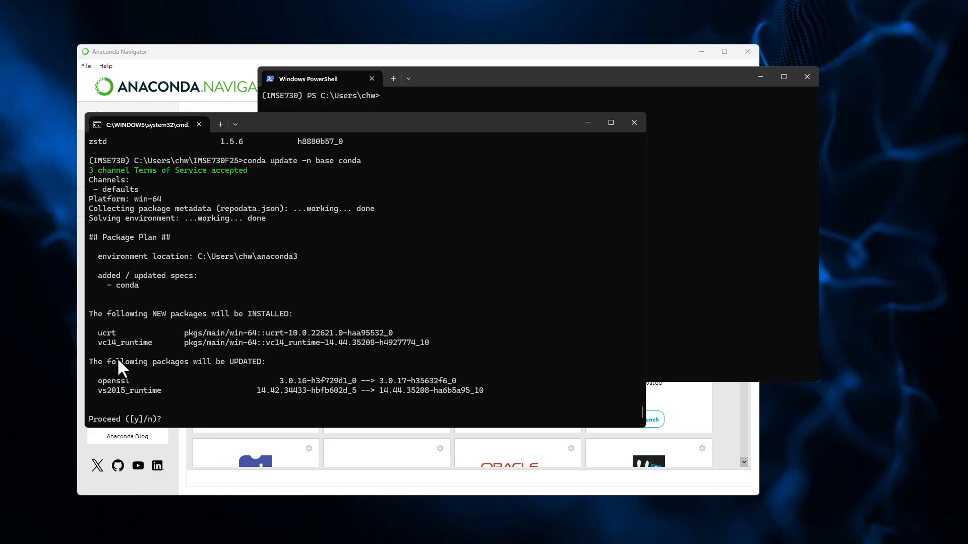
type("y")
key("Return")
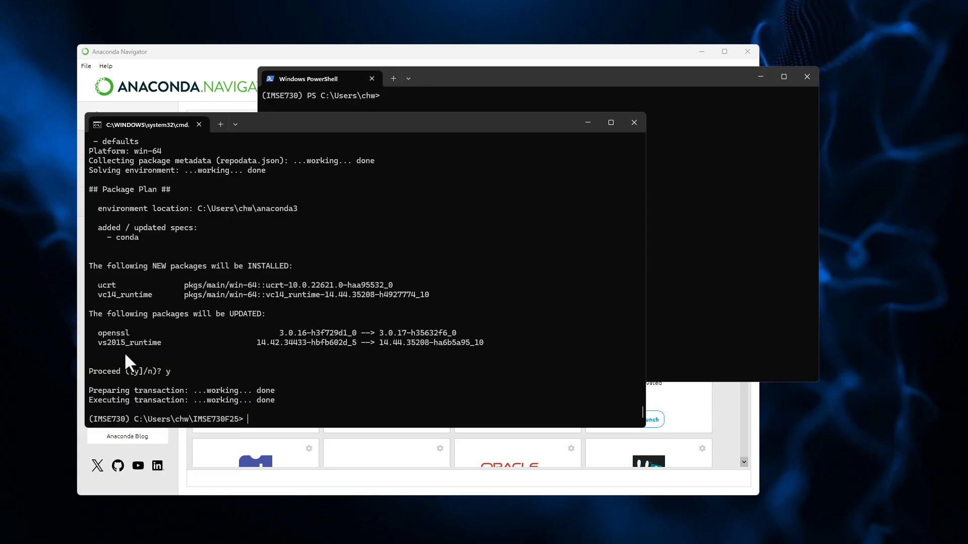
- Update all packages of the IMSE730 environment with conda update --all, answering y to proceed
type("conda update --all")
key("Return")
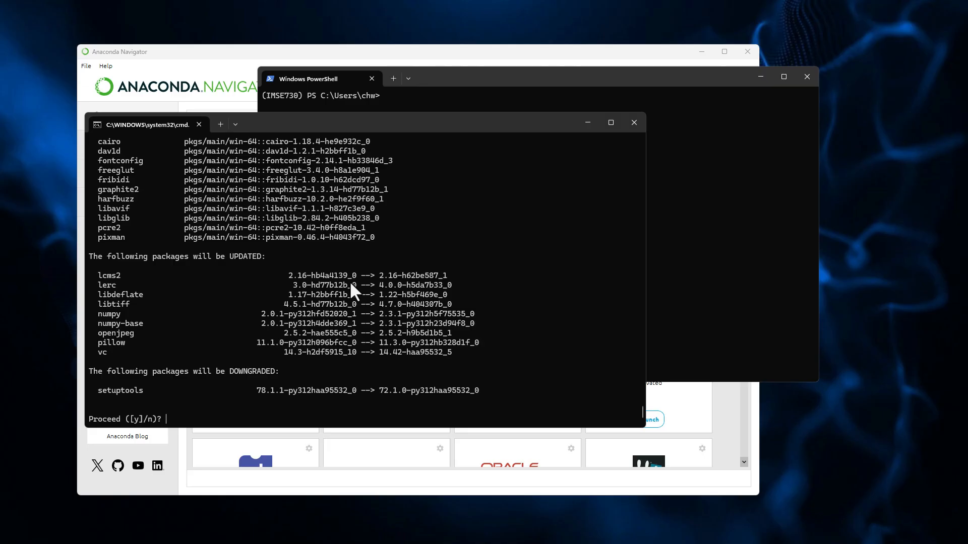
type("y")
key("Return")
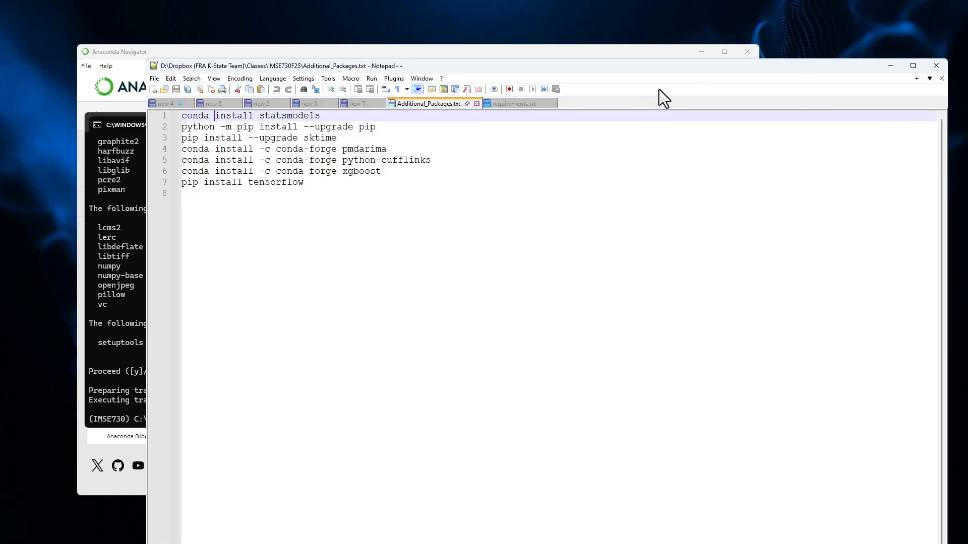
- Install statsmodels in the IMSE730 environment with conda, answering y to proceed, and review the commands listed in Additional_Packages.txt
left_click_drag(791, 68, 967, 76)
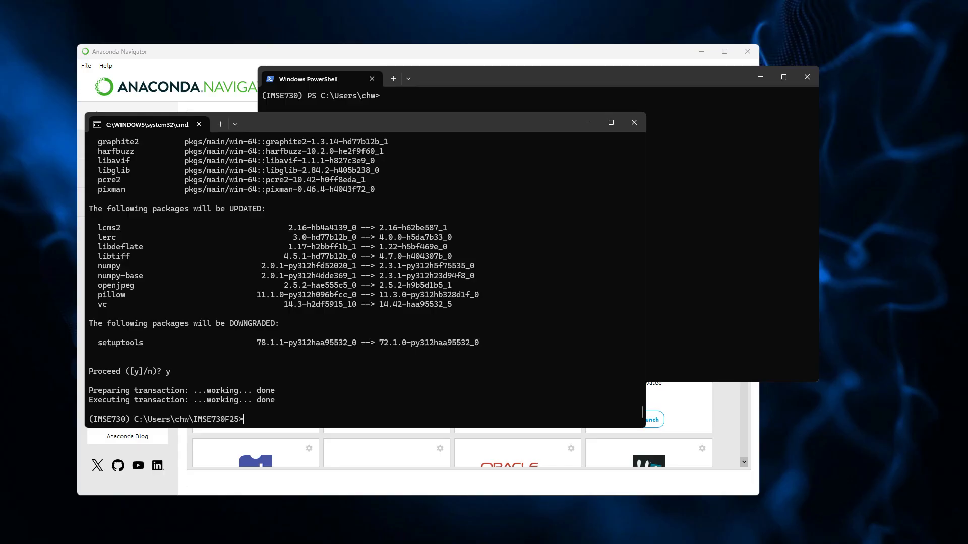
left_click_drag(967, 94, 750, 49)
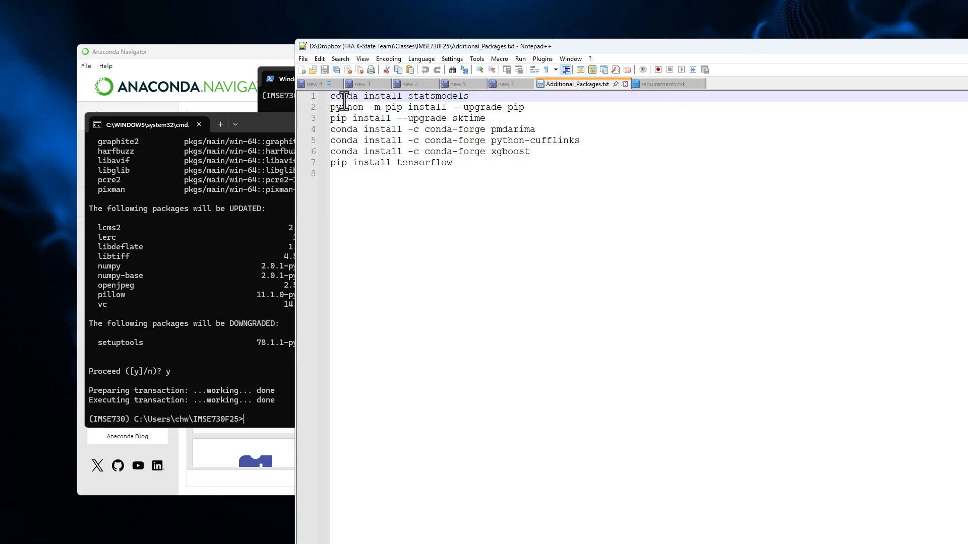
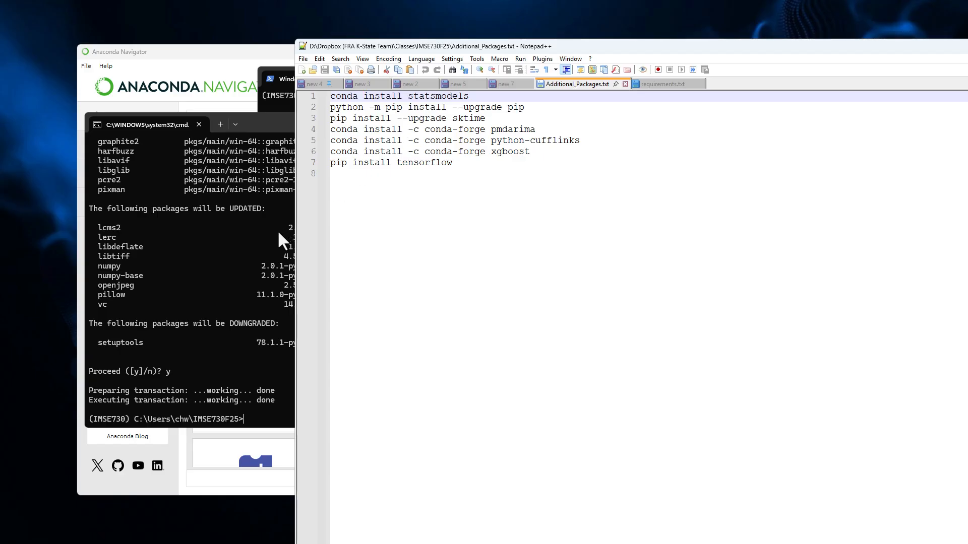
left_click(264, 239)
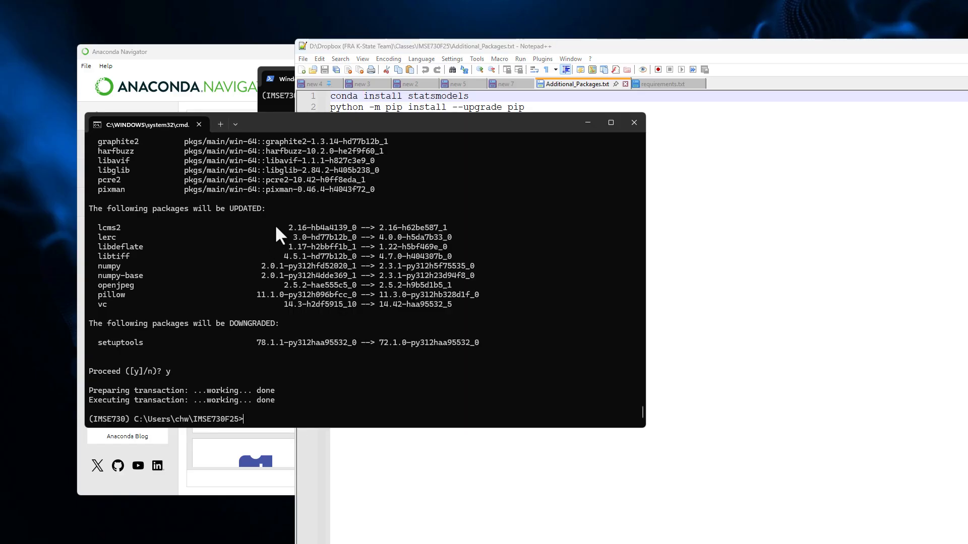
type("conda install")
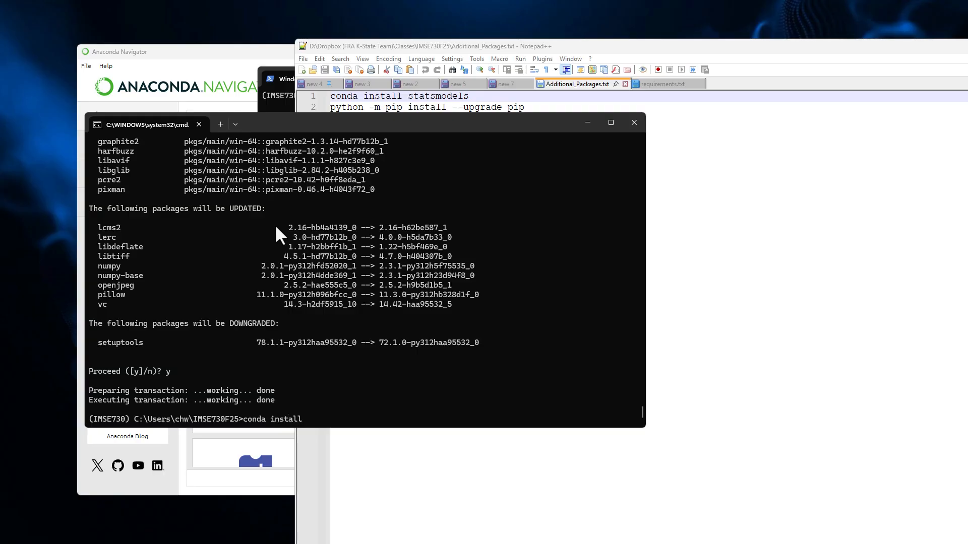
type(" statsmodels")
key("Return")
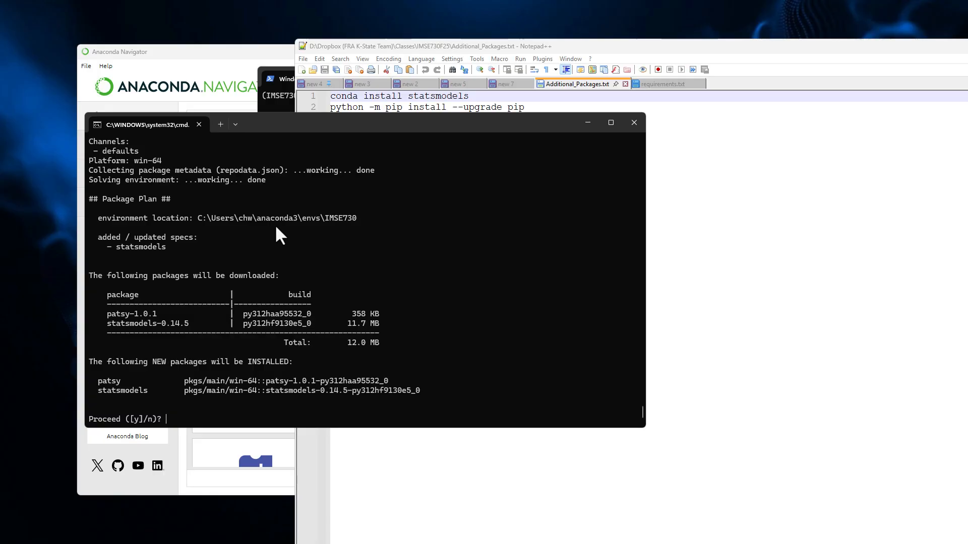
type("y")
key("Return")
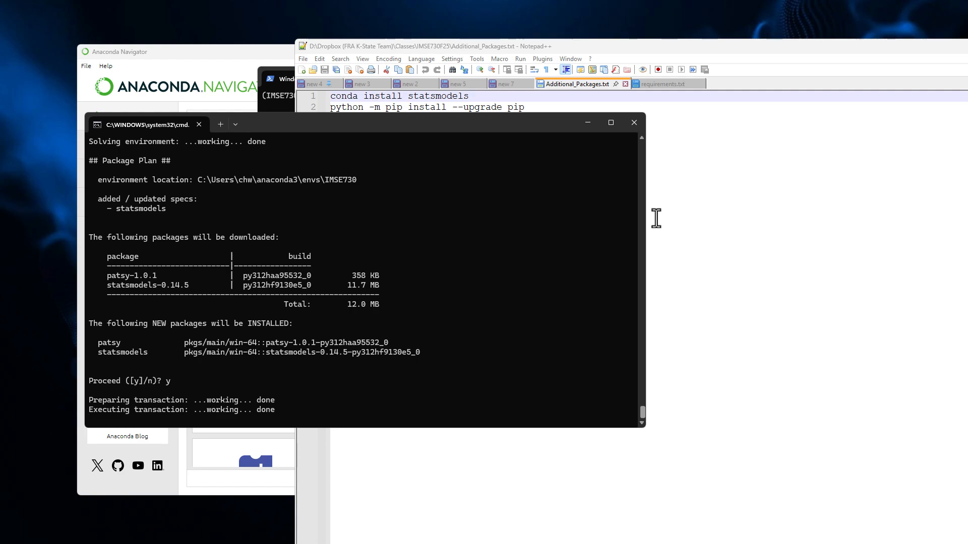
left_click(705, 228)
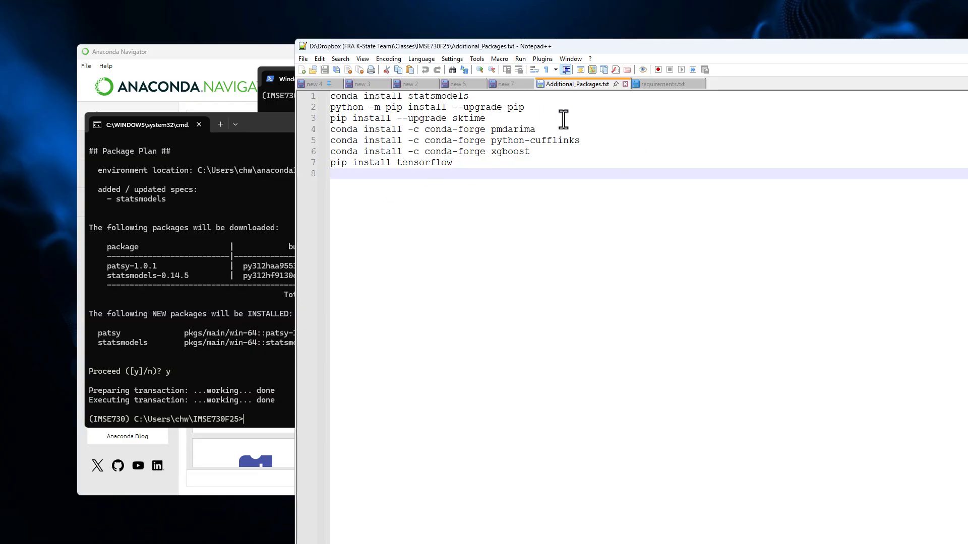
left_click(273, 244)
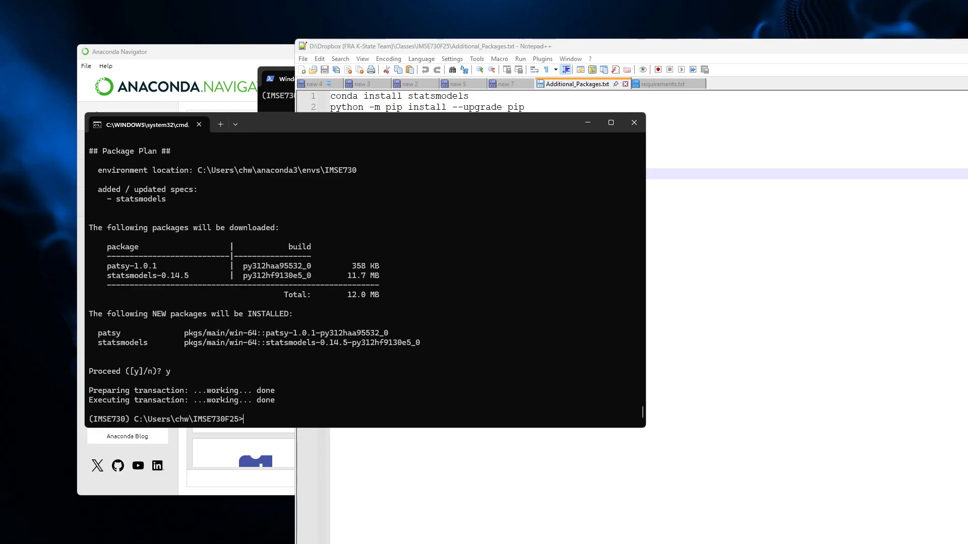
- Switch Anaconda Navigator to the IMSE780 environment and launch its CMD.exe Prompt, leaving that prompt in front
left_click(202, 53)
left_click(373, 122)
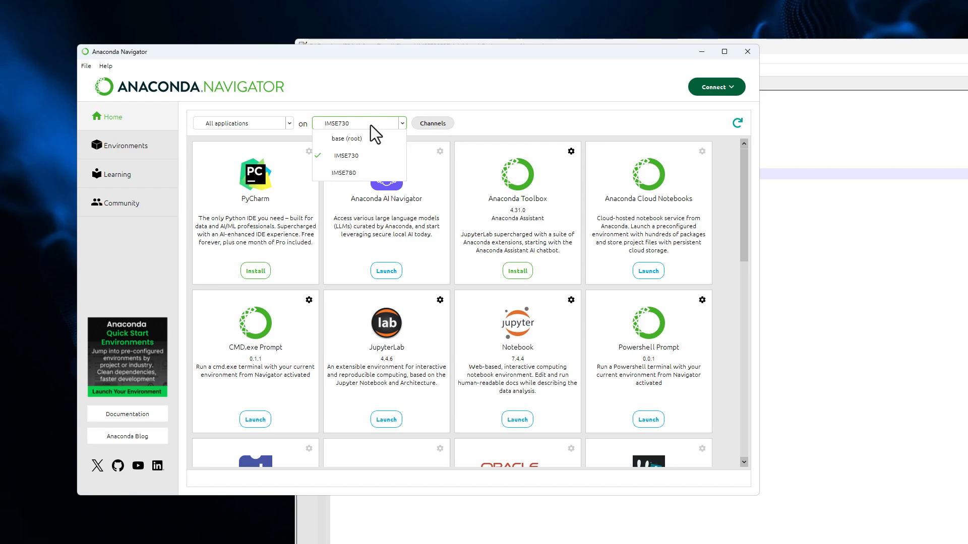
left_click(349, 173)
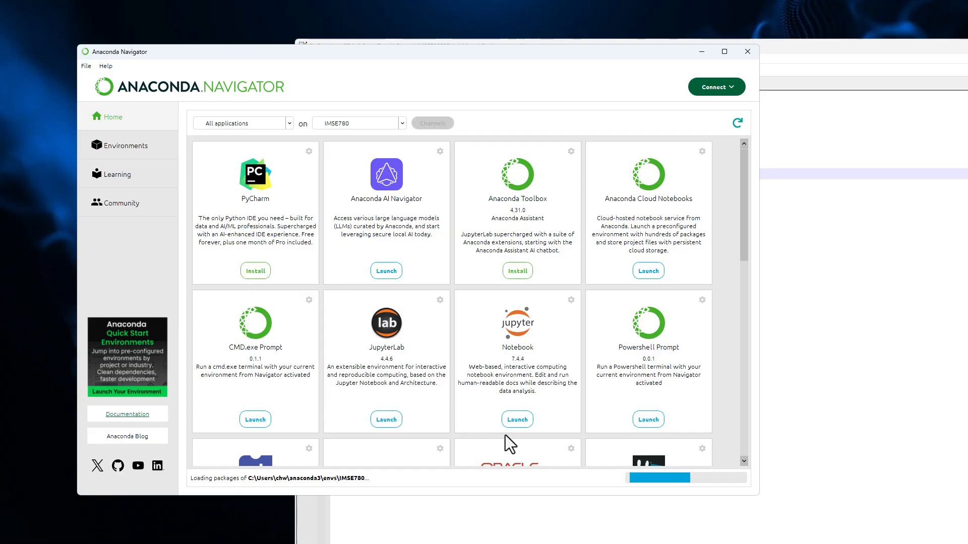
left_click(262, 417)
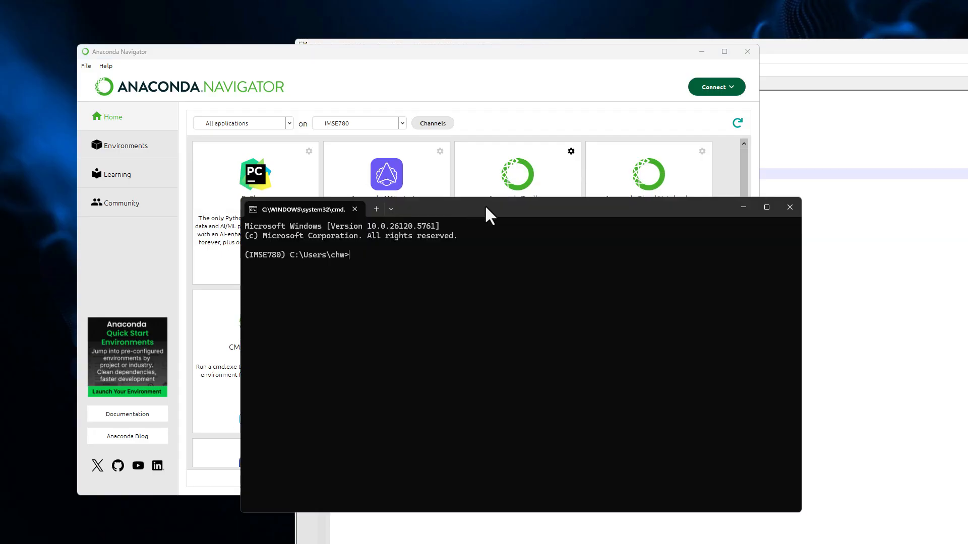
left_click(697, 52)
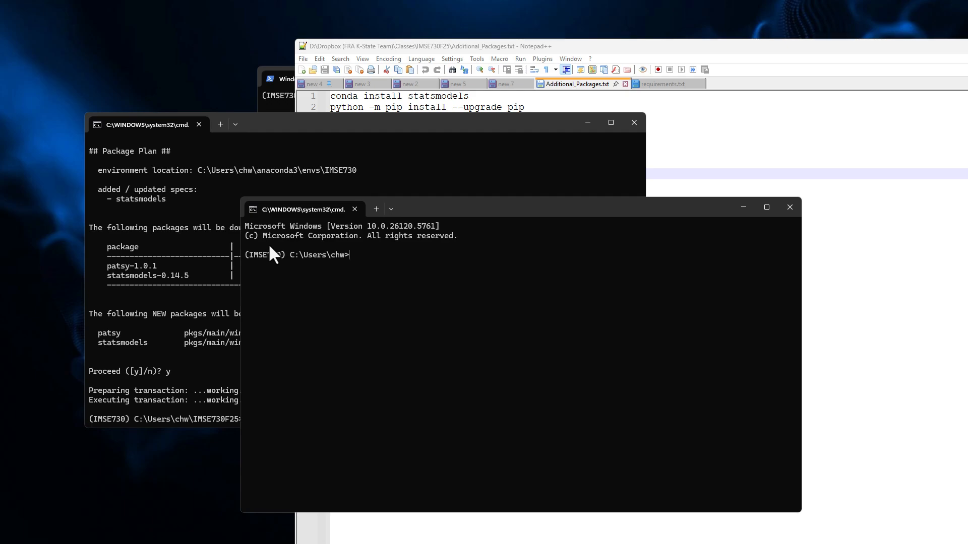
left_click(191, 309)
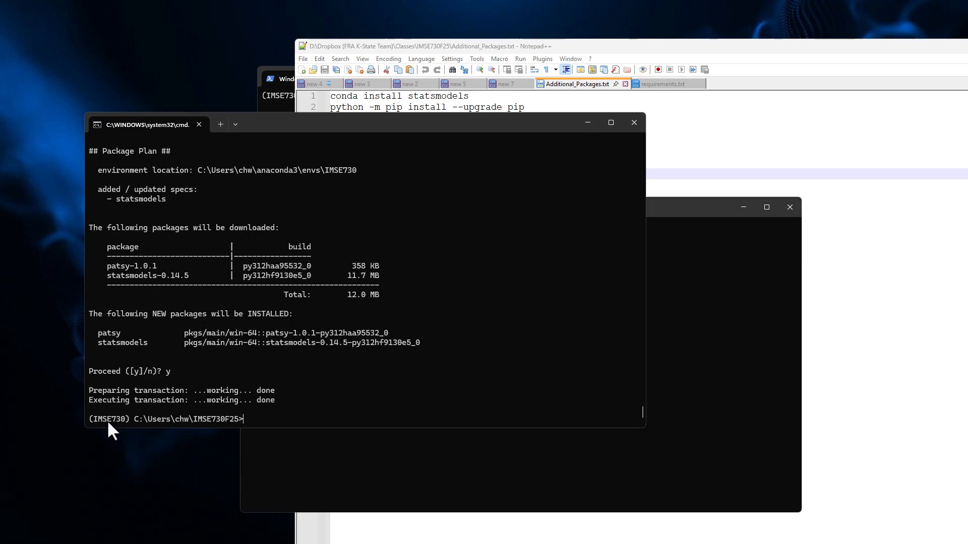
left_click(303, 444)
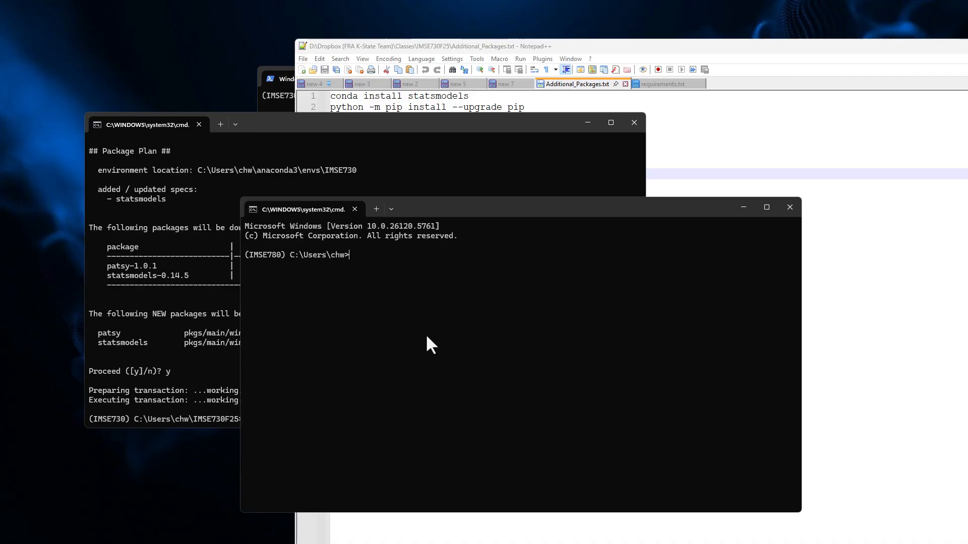
type("conda install --file")
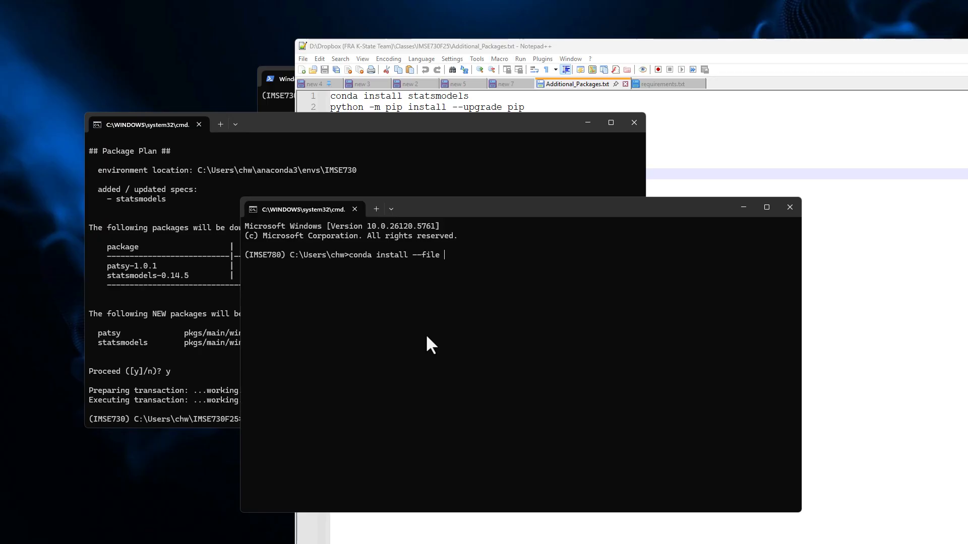
type("\\")
key("BackSpace")
key("BackSpace")
key("BackSpace")
key("BackSpace")
key("BackSpace")
key("BackSpace")
key("BackSpace")
key("BackSpace")
key("BackSpace")
key("BackSpace")
key("BackSpace")
key("BackSpace")
key("BackSpace")
key("BackSpace")
key("BackSpace")
key("BackSpace")
key("BackSpace")
key("BackSpace")
key("BackSpace")
key("BackSpace")
- Change the IMSE780 command prompt to the folder .\IMSE730F25
type("d ")
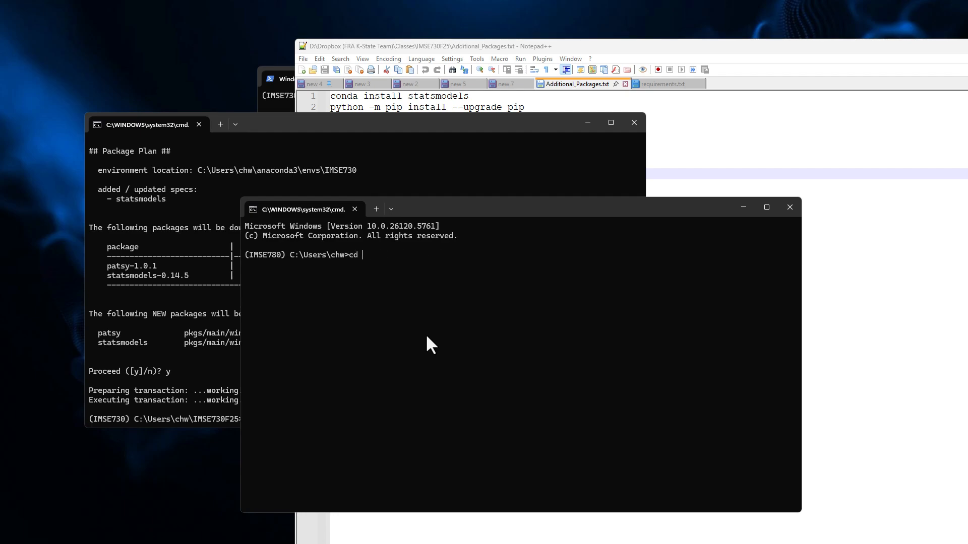
type(".\\IMSE")
type("780")
type("F25")
key("BackSpace")
key("BackSpace")
key("BackSpace")
key("BackSpace")
key("BackSpace")
type("30F25")
key("Return")
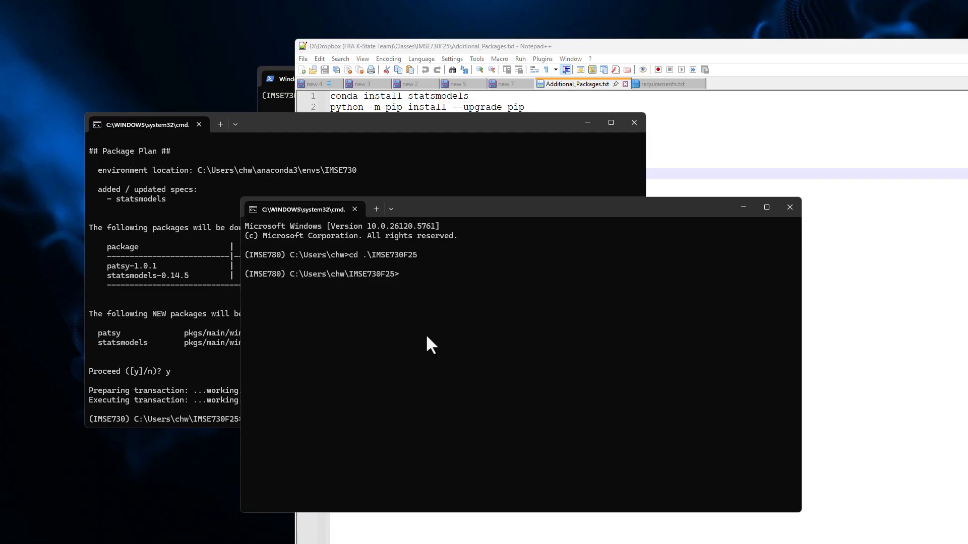
- Install the packages of .\requirements.txt in the IMSE780 environment with conda install --file, answering y to proceed
type("conda install --file .\\re")
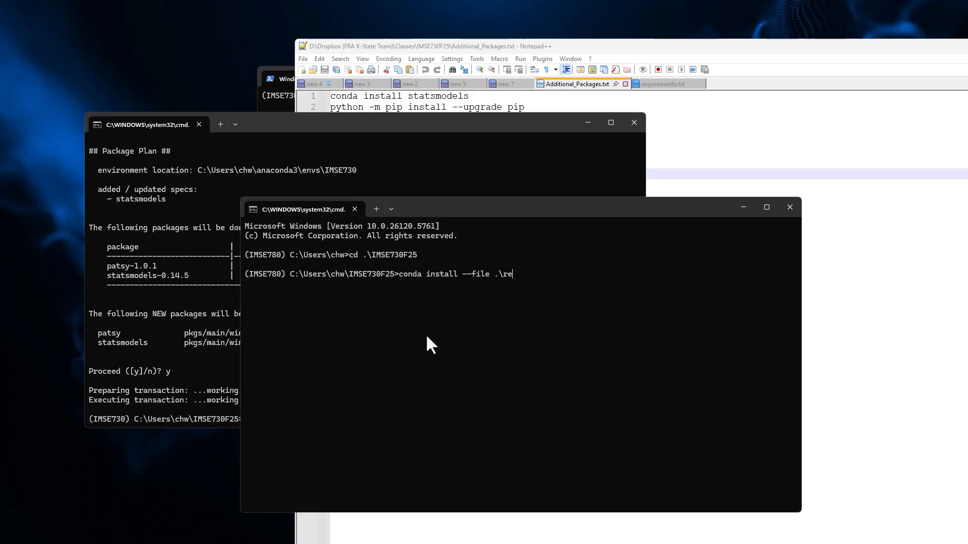
type("quirement")
key("Tab")
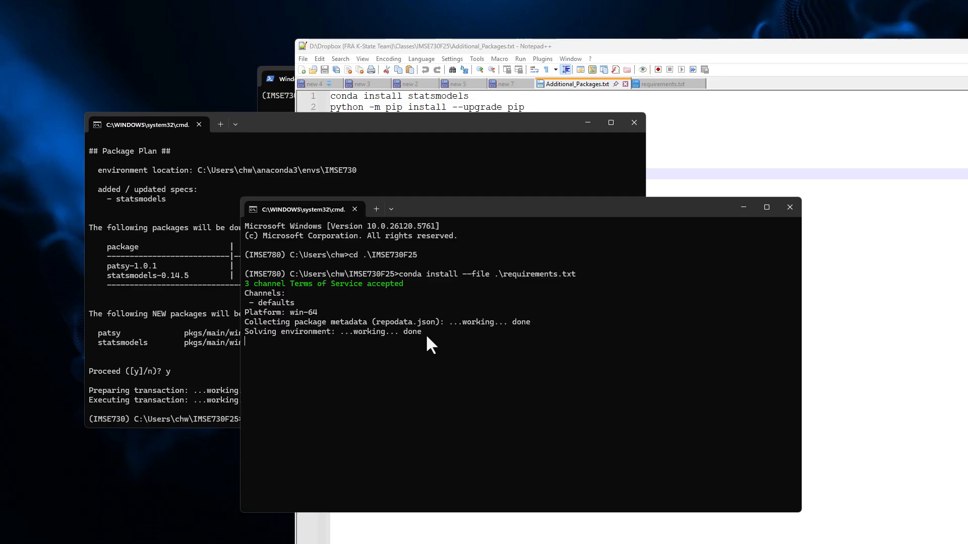
type("y")
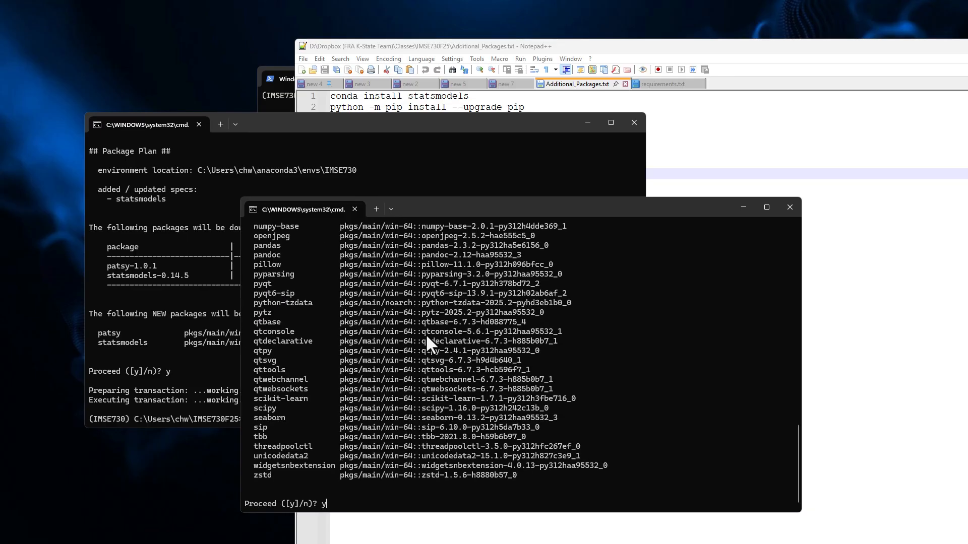
key("Return")
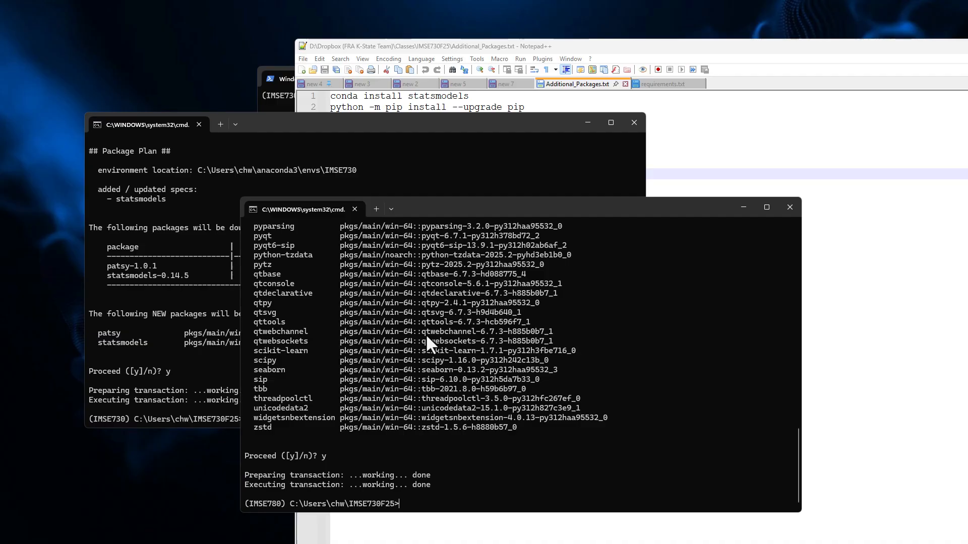
- Install statsmodels in the IMSE780 environment with conda, answering y to proceed
type("conda ")
type("inss")
type("all sta")
type("ts ")
type("models")
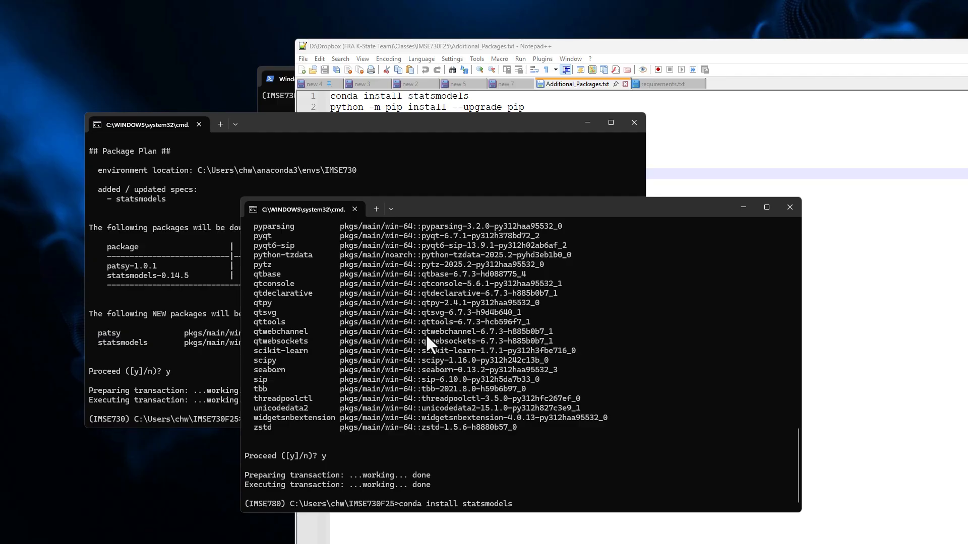
key("Return")
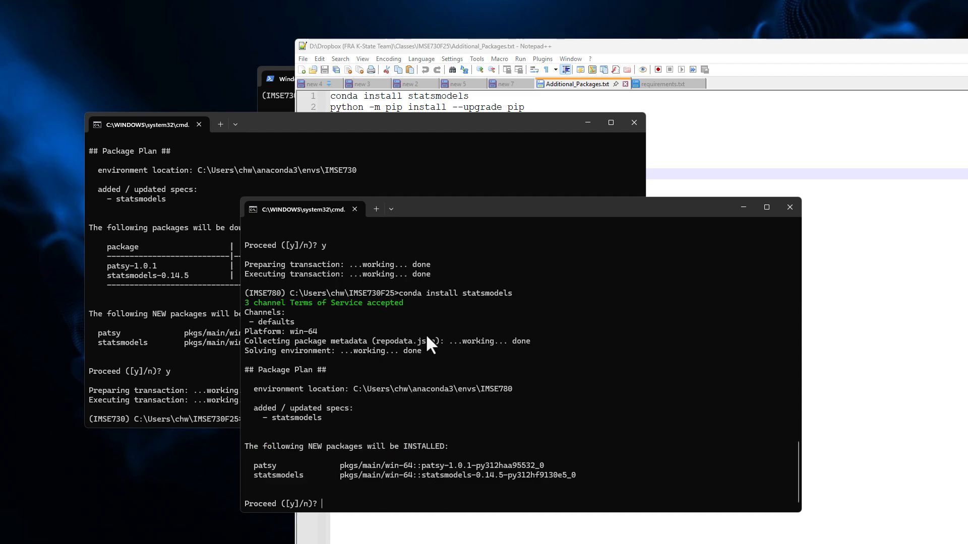
type("y")
key("Return")
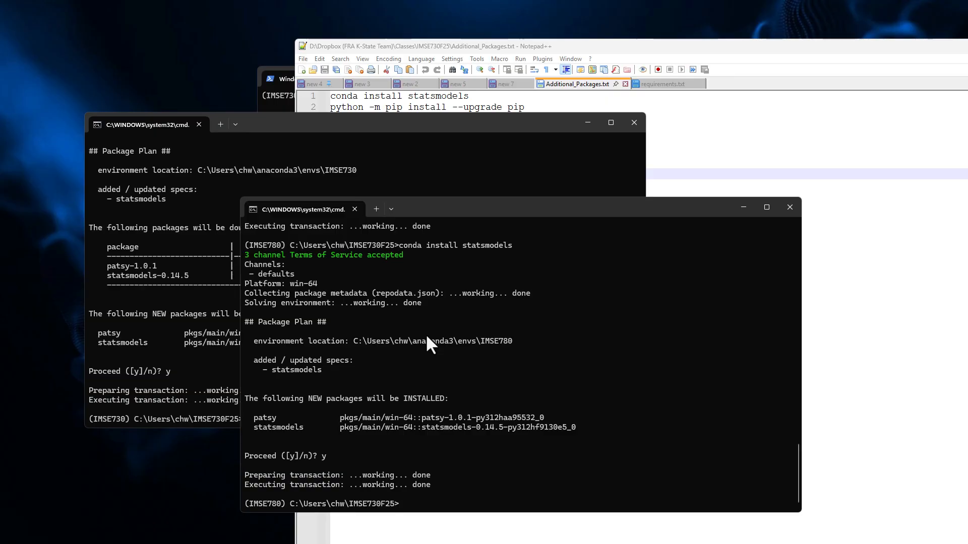
- Update all packages of the IMSE780 environment with conda update --all, answering y, and return to its command prompt
type("conda update --all")
key("Return")
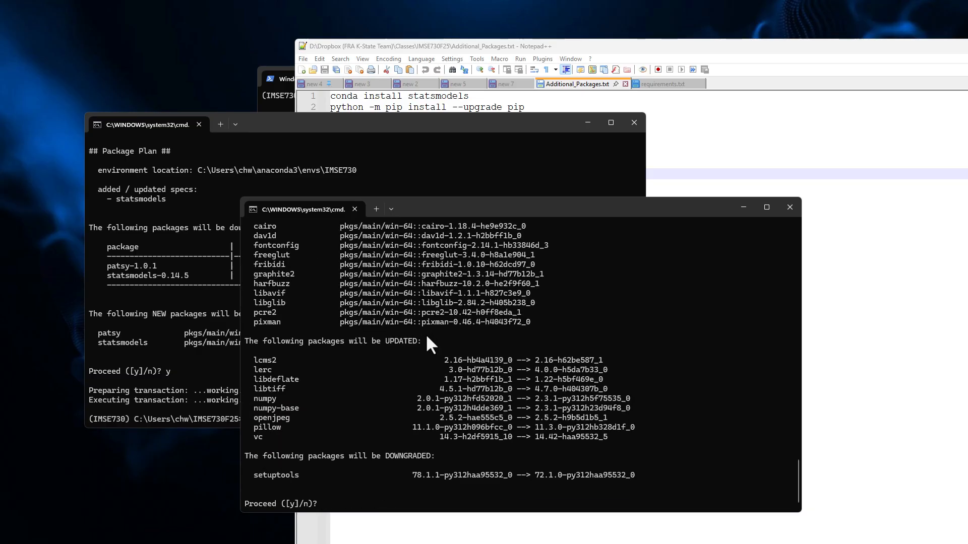
type("y")
key("Return")
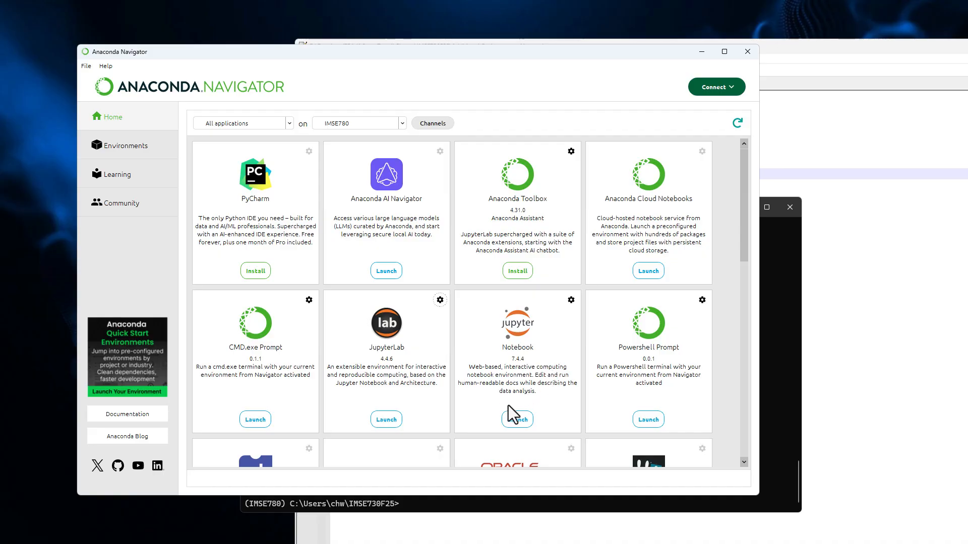
left_click(777, 395)
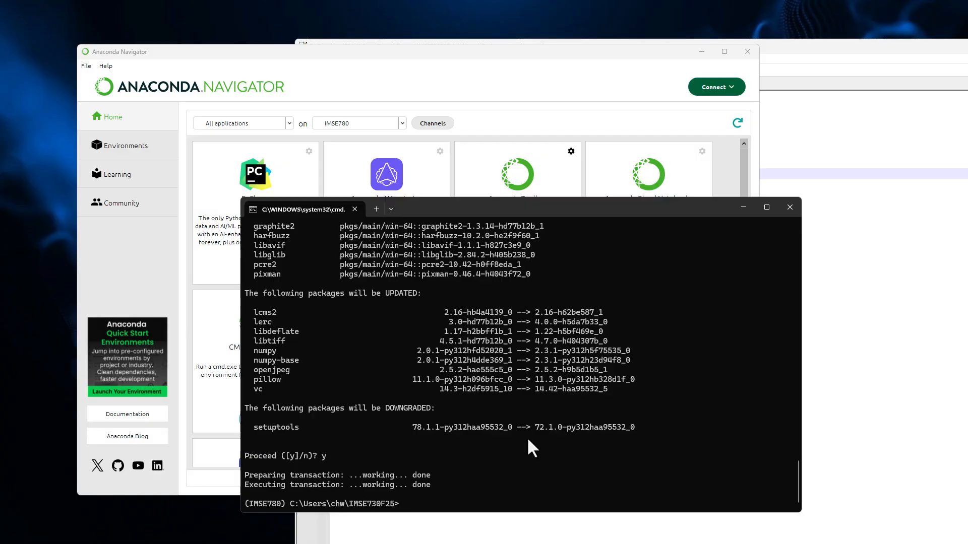
- Start the notebook server from the IMSE780 command prompt with the command jupyter notebook
type("jupytee notebook")
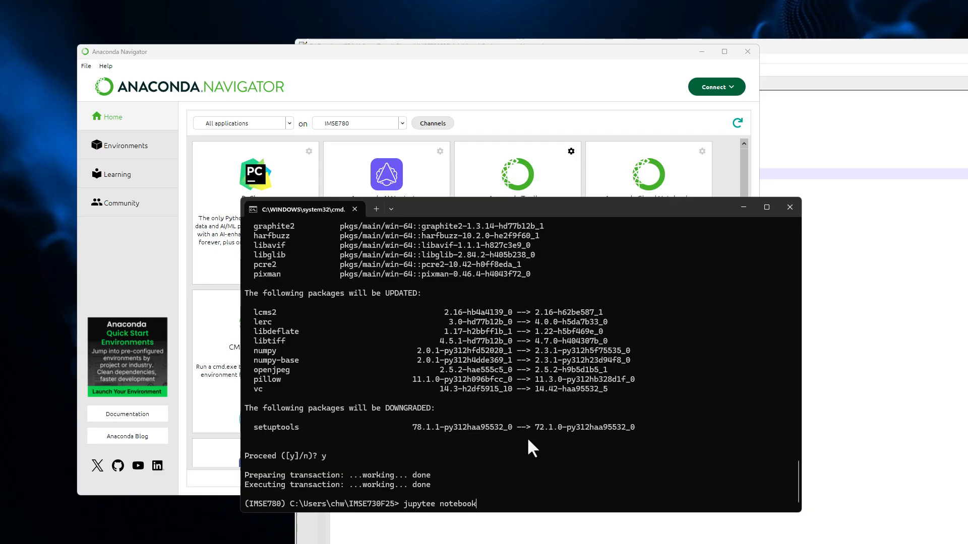
key("Return")
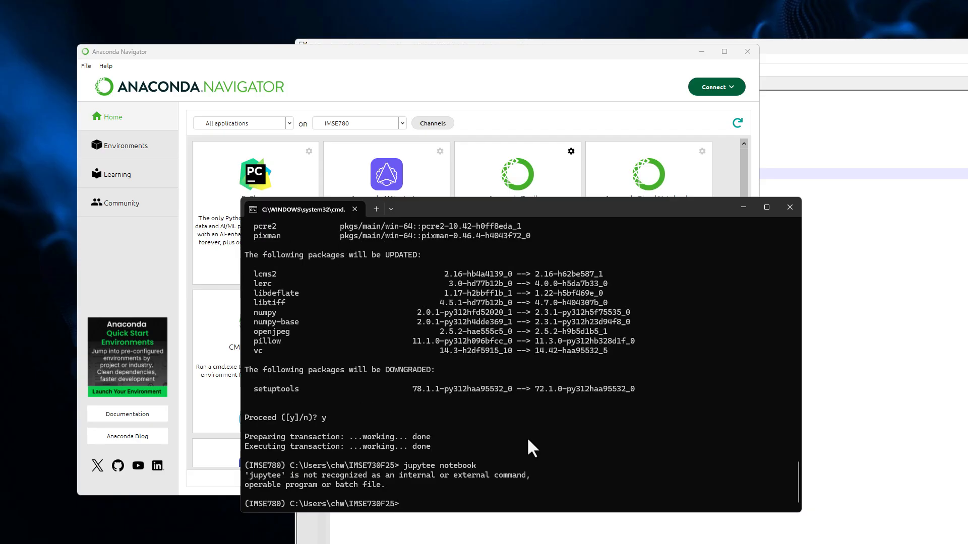
key("Up")
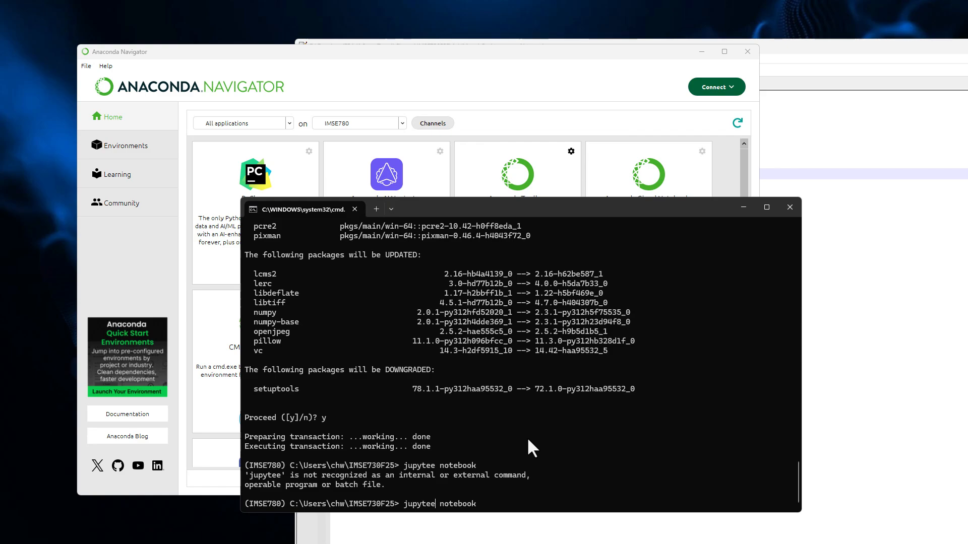
key("Delete")
type("r")
key("Return")
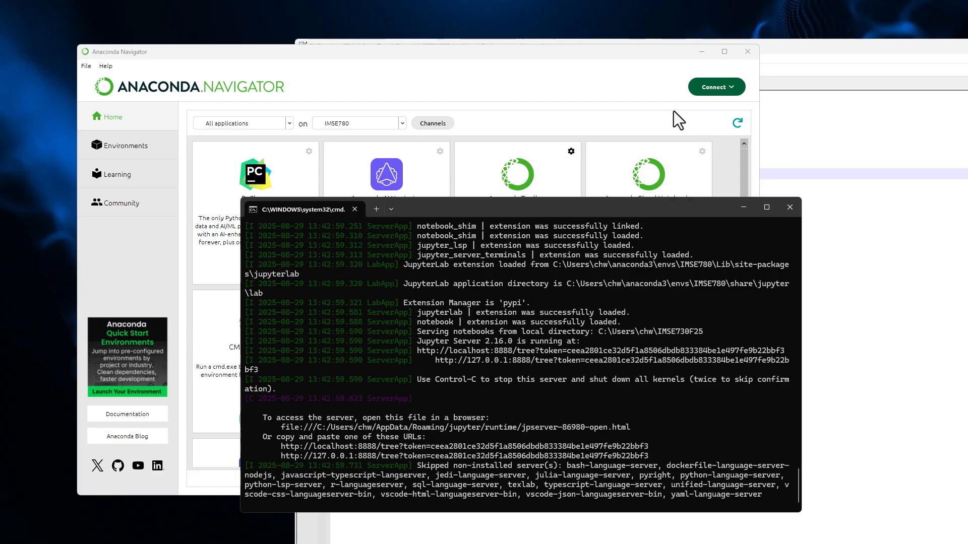
- Arrange the Jupyter browser and command prompt windows side by side and review the jupyter notebook launch command in the terminal output
mouse_move(673, 111)
left_mouse_down()
mouse_move(419, 92)
mouse_move(256, 70)
mouse_move(241, 57)
left_mouse_up()
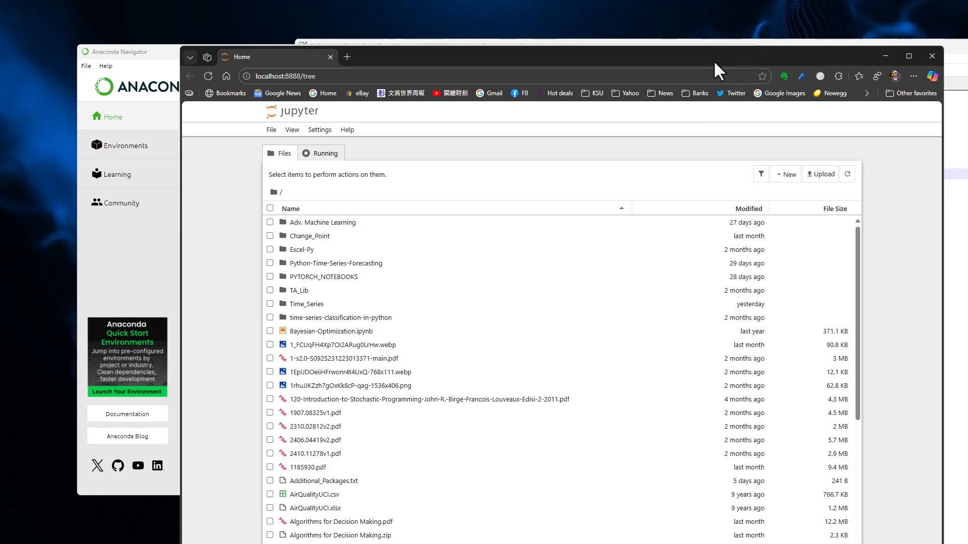
left_click_drag(713, 59, 509, 160)
left_click(748, 271)
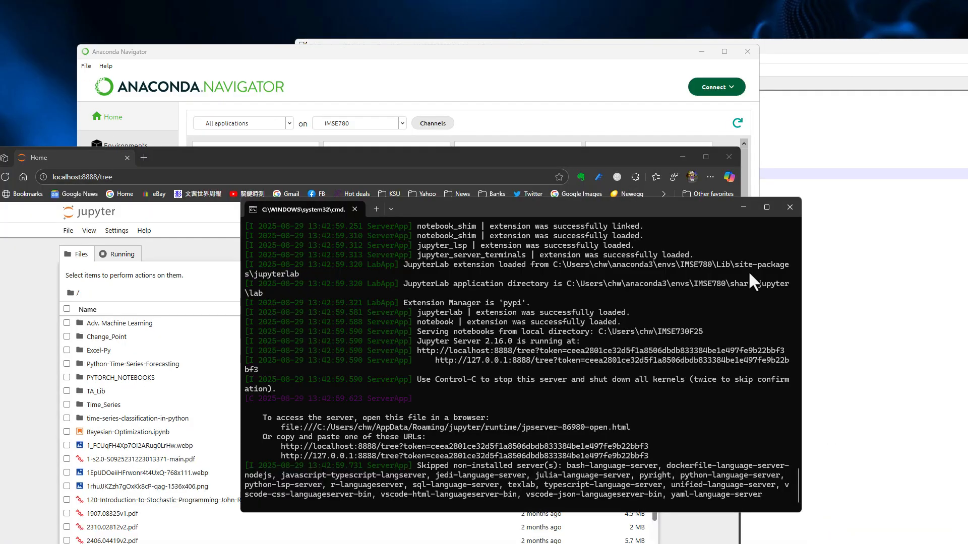
left_click_drag(688, 207, 696, 117)
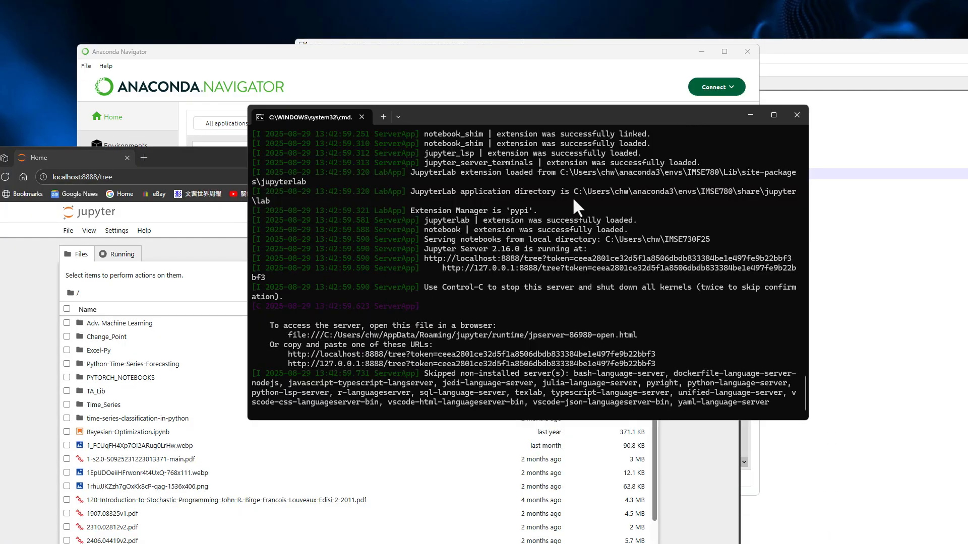
scroll(522, 326, "up", 3)
scroll(518, 316, "up", 3)
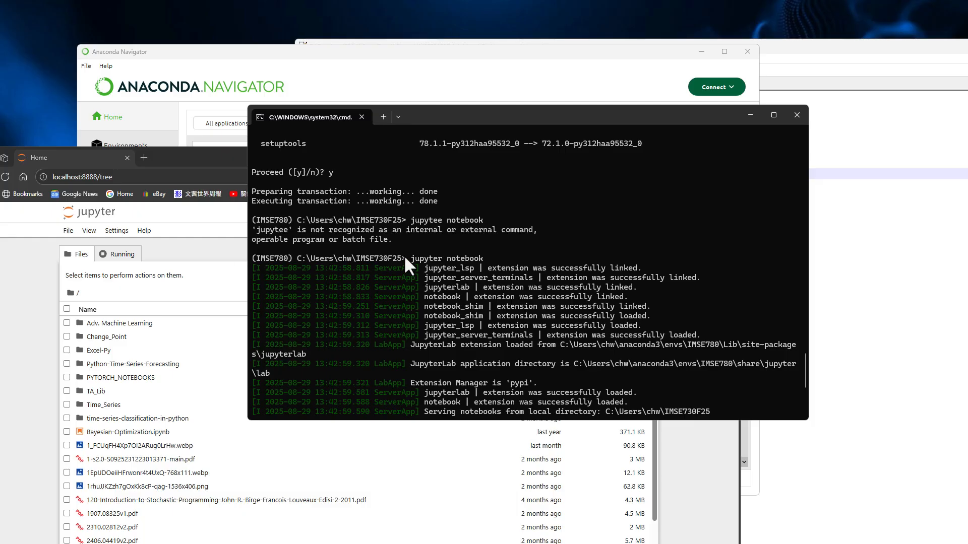
- Bring the Jupyter file browser back in front of the terminal and open the Time_Series folder
left_click(217, 162)
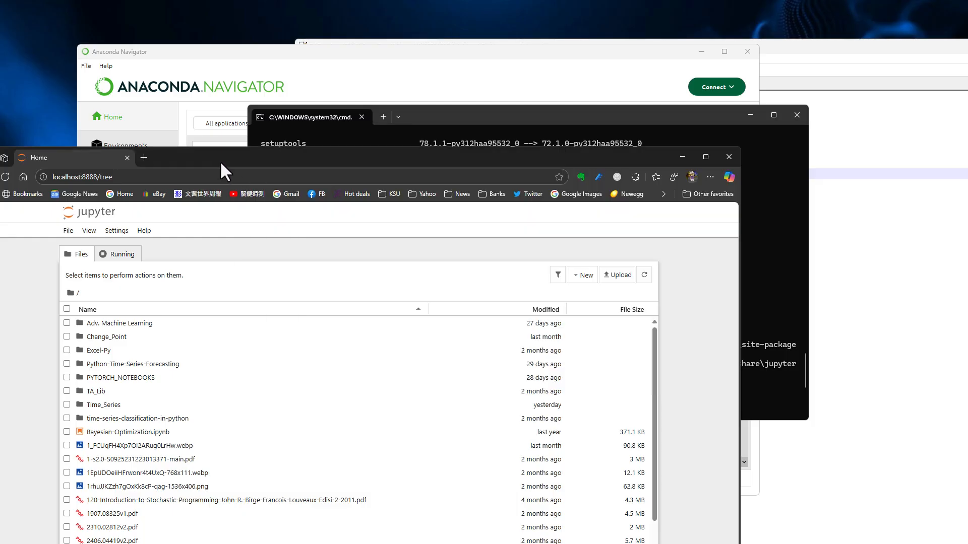
left_click_drag(279, 75, 280, 28)
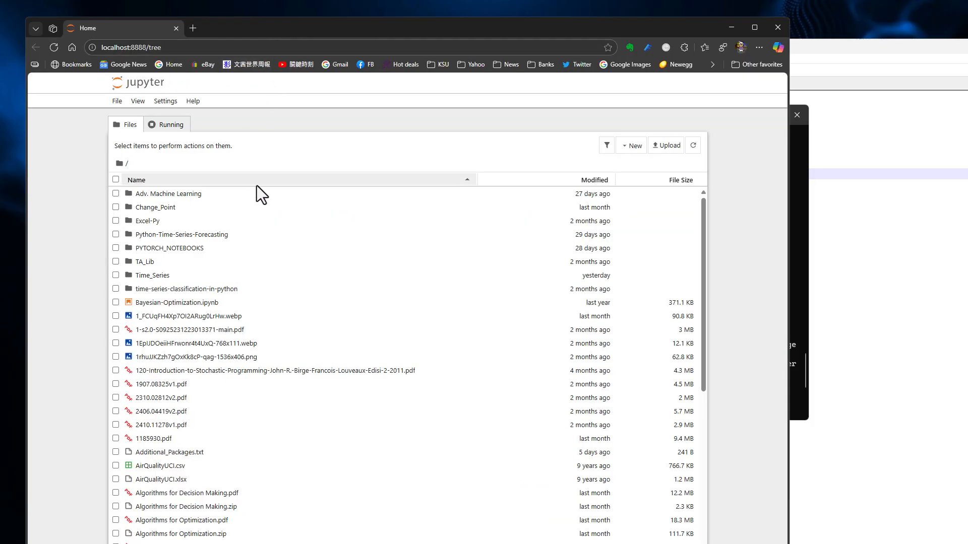
double_click(165, 275)
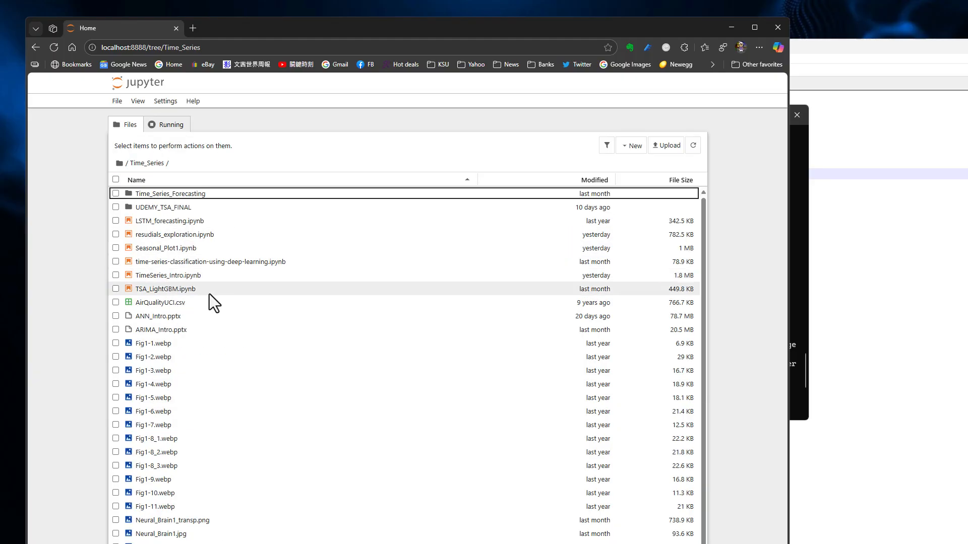
- Try to open ARIMA_Intro.pptx from the Time_Series folder, and return to the file list
double_click(189, 329)
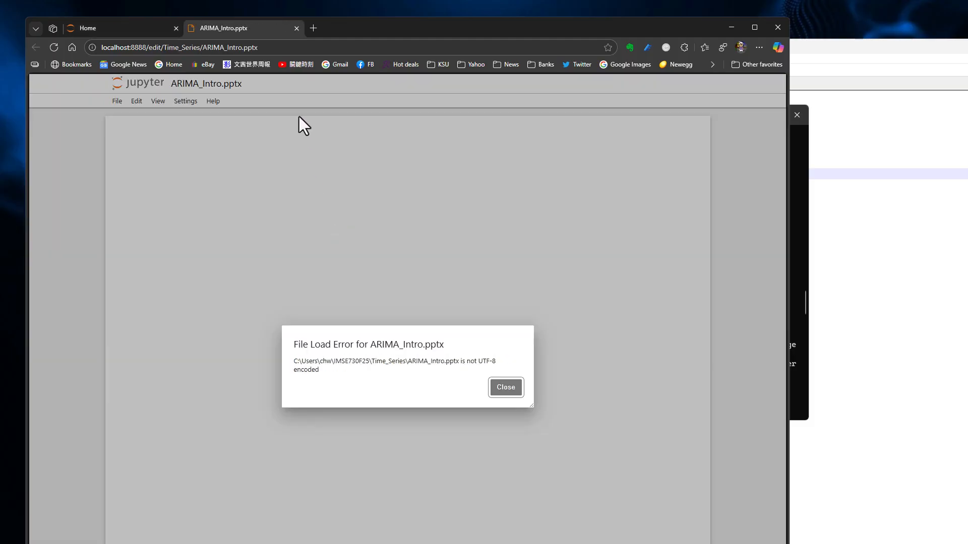
left_click(296, 28)
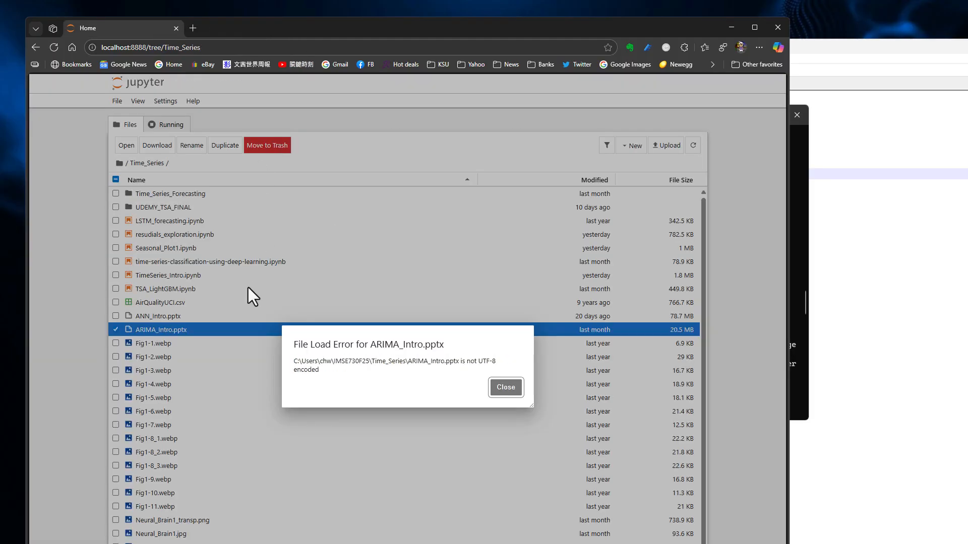
left_click(505, 387)
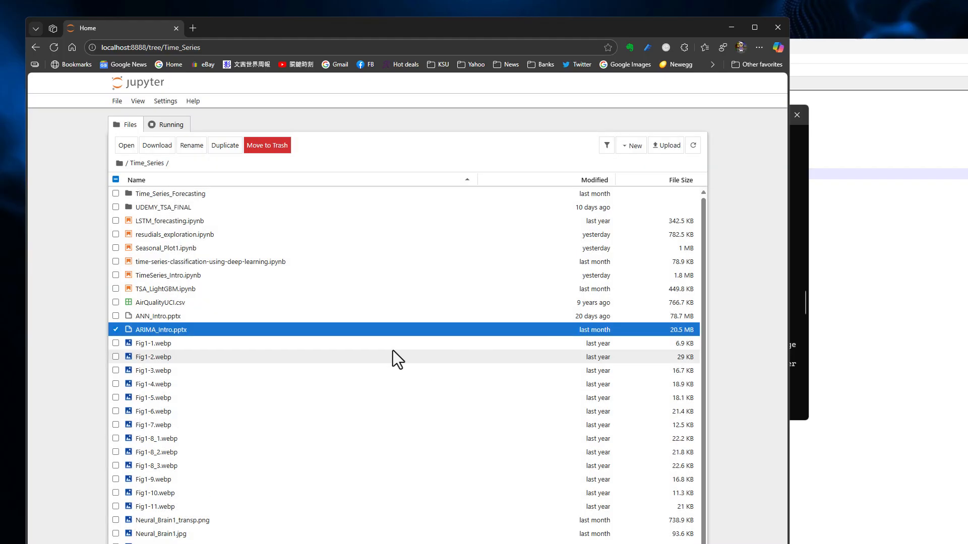
- Open the notebook TimeSeries_Intro.ipynb from the Time_Series folder and skim its introduction and model reference table
double_click(189, 276)
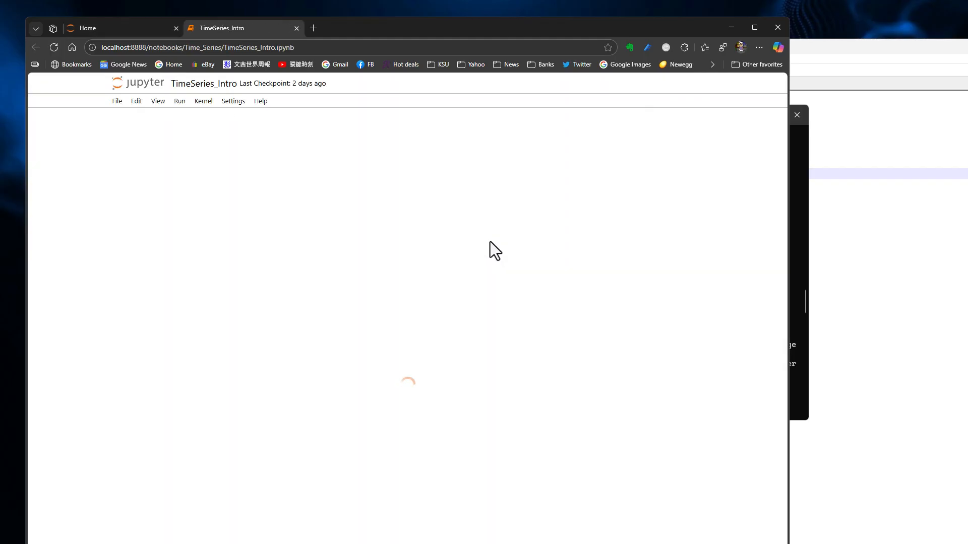
scroll(488, 244, "down", 8)
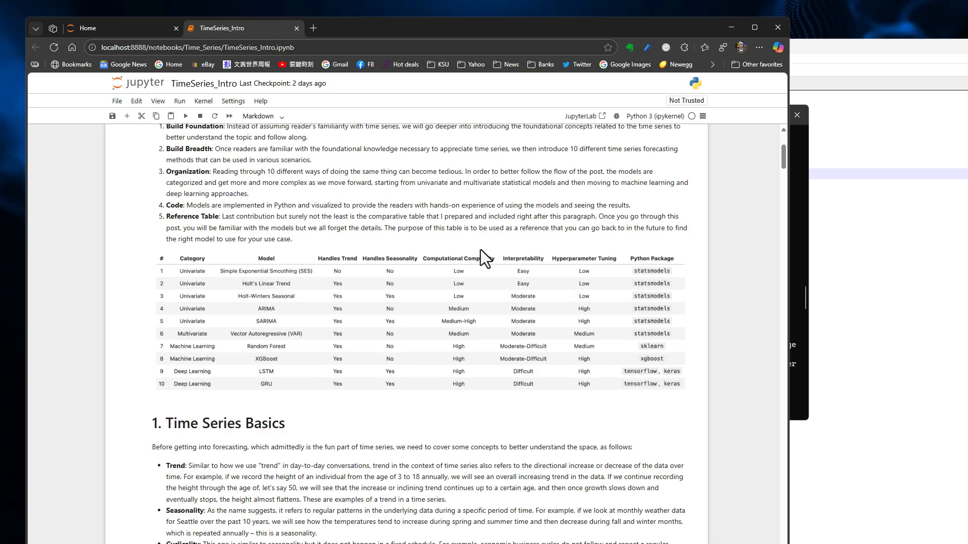
left_click_drag(782, 163, 777, 131)
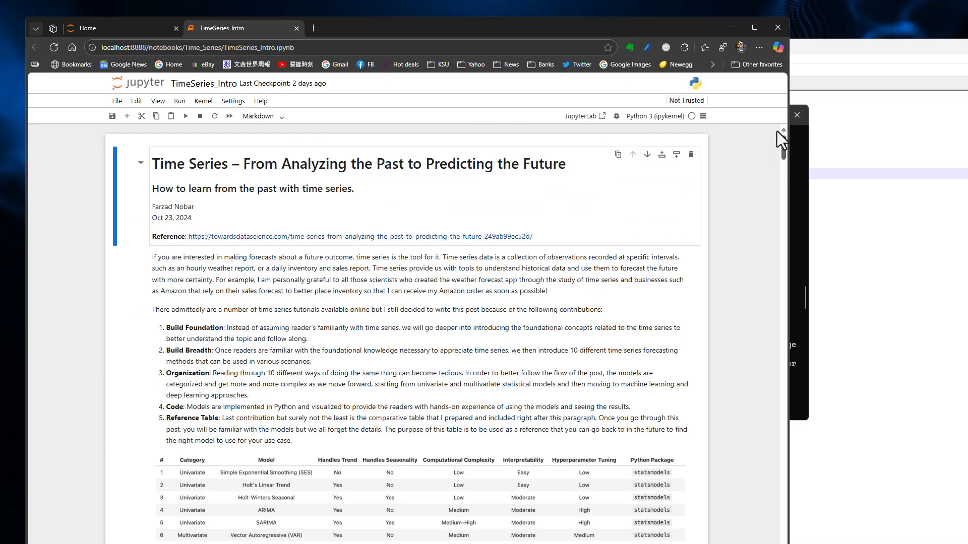